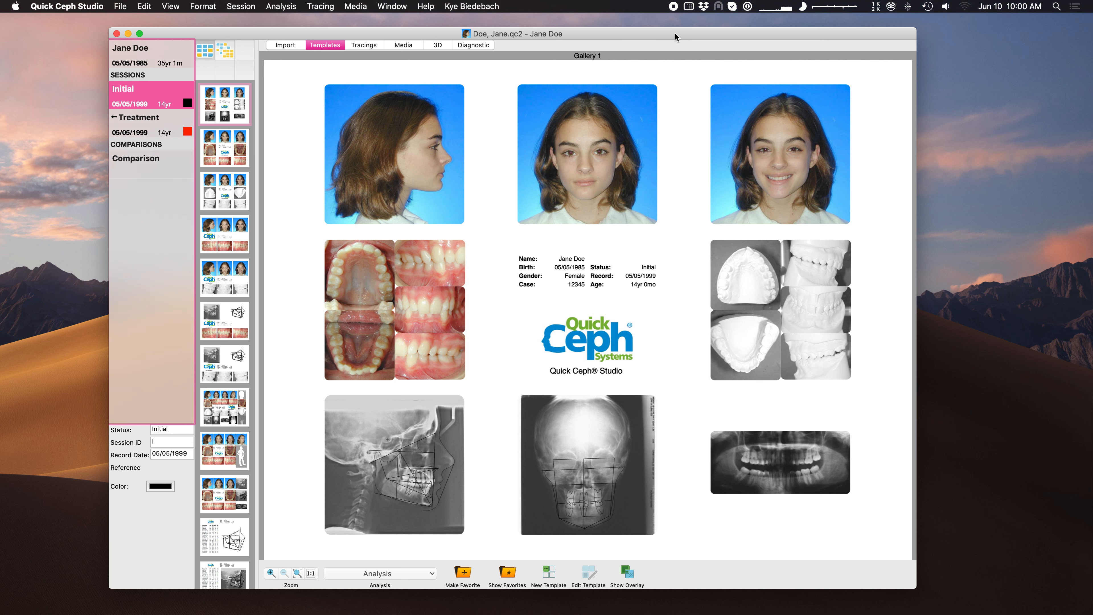
Switch to Finder and open the Dropbox folder inside the home folder
left_click(78, 220)
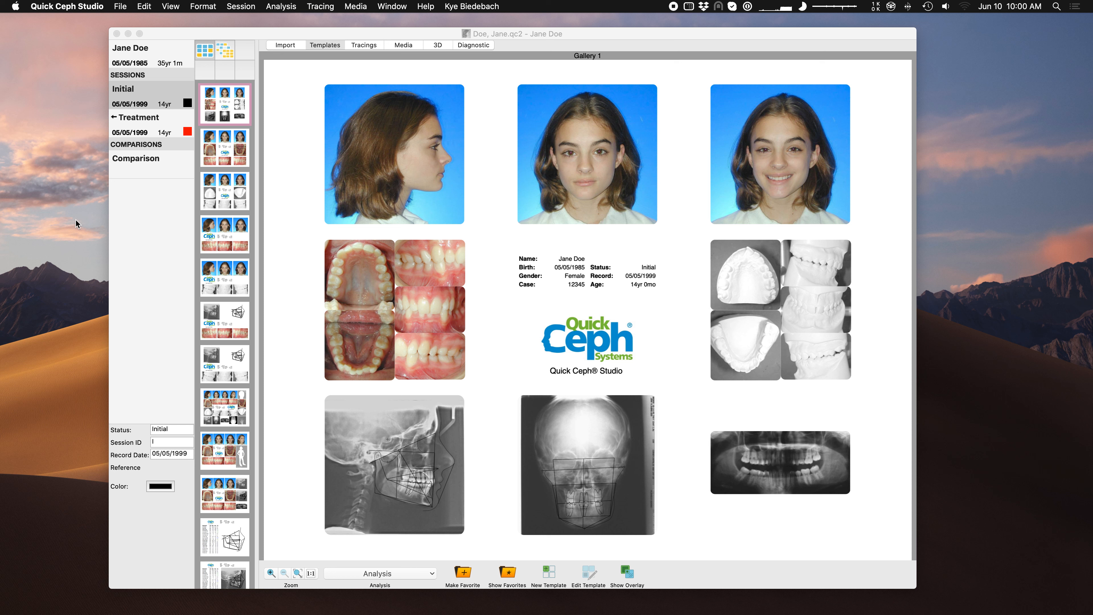
left_click(138, 583)
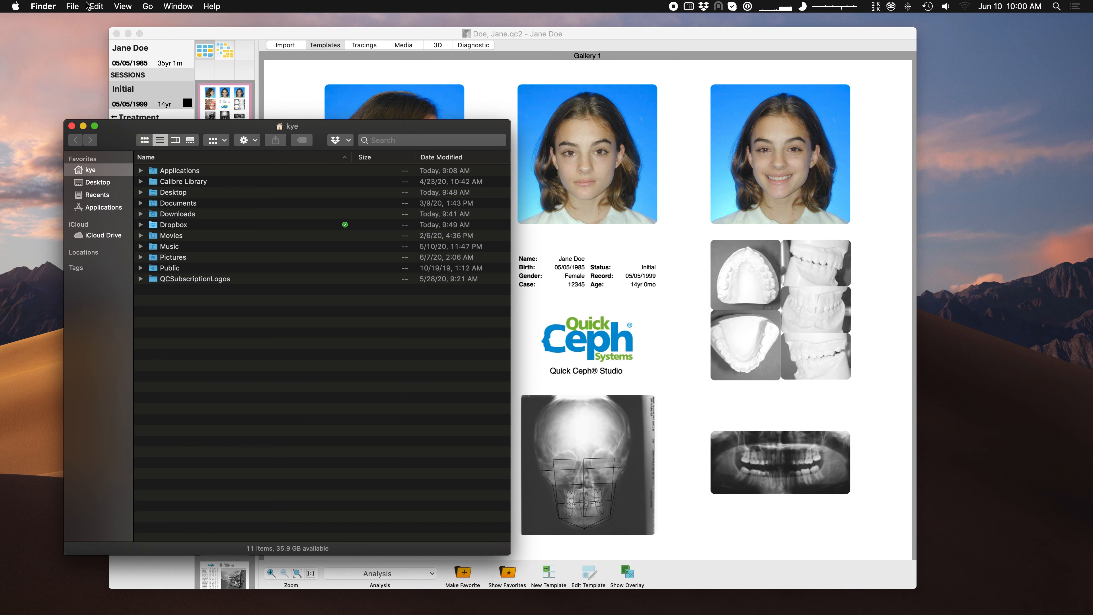
left_click(148, 7)
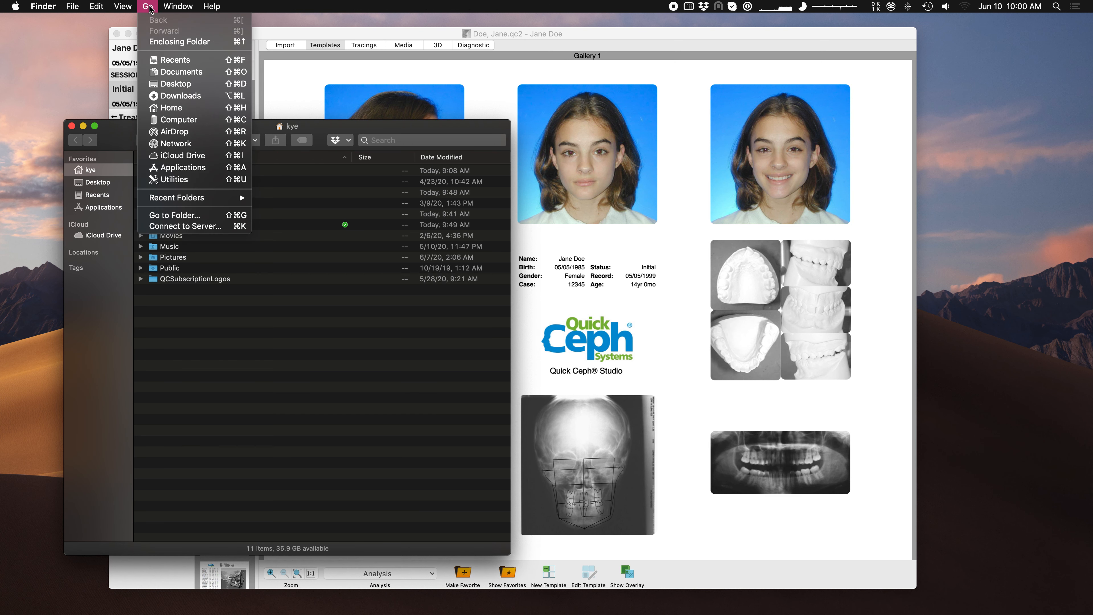
left_click(171, 111)
left_click_drag(121, 134, 99, 133)
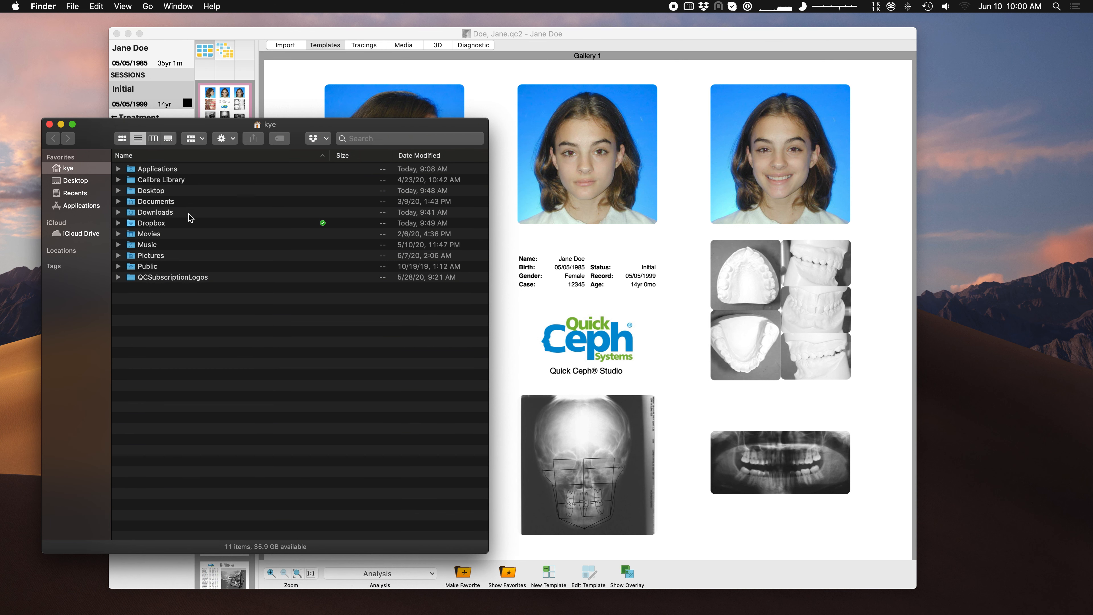
left_click(182, 222)
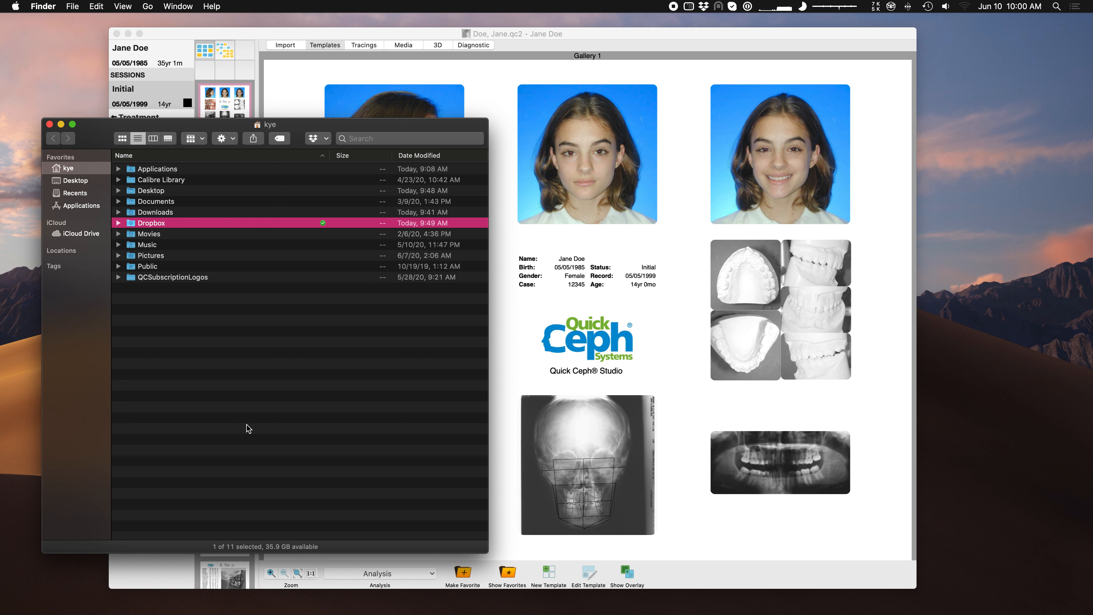
double_click(169, 222)
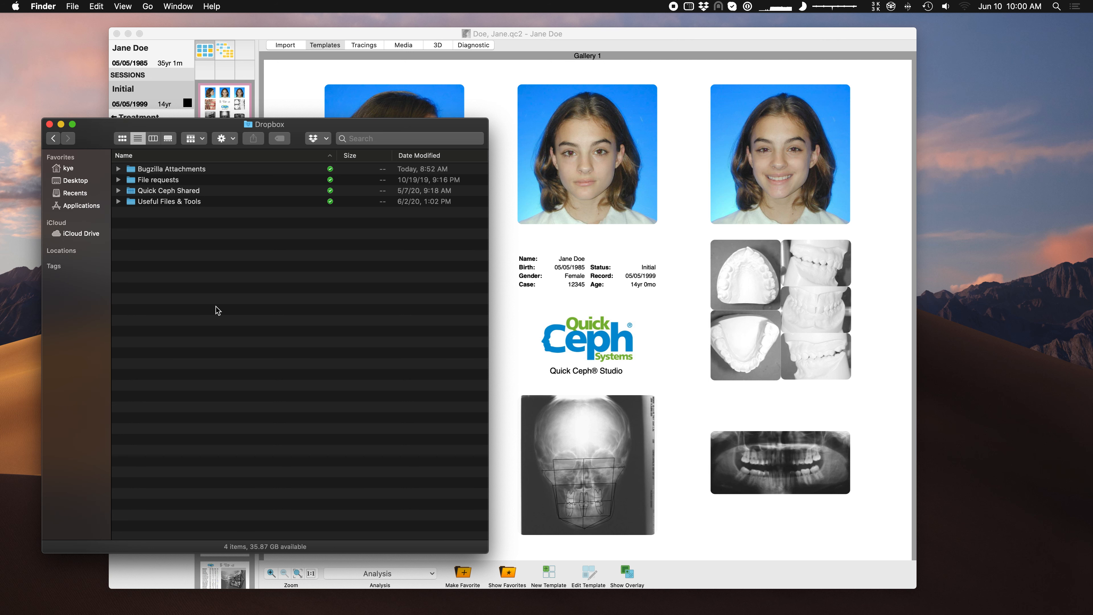
Create a new folder named "Patient Photo Export" in the Dropbox folder
key("shift+super+n")
type("Patient Photo Export")
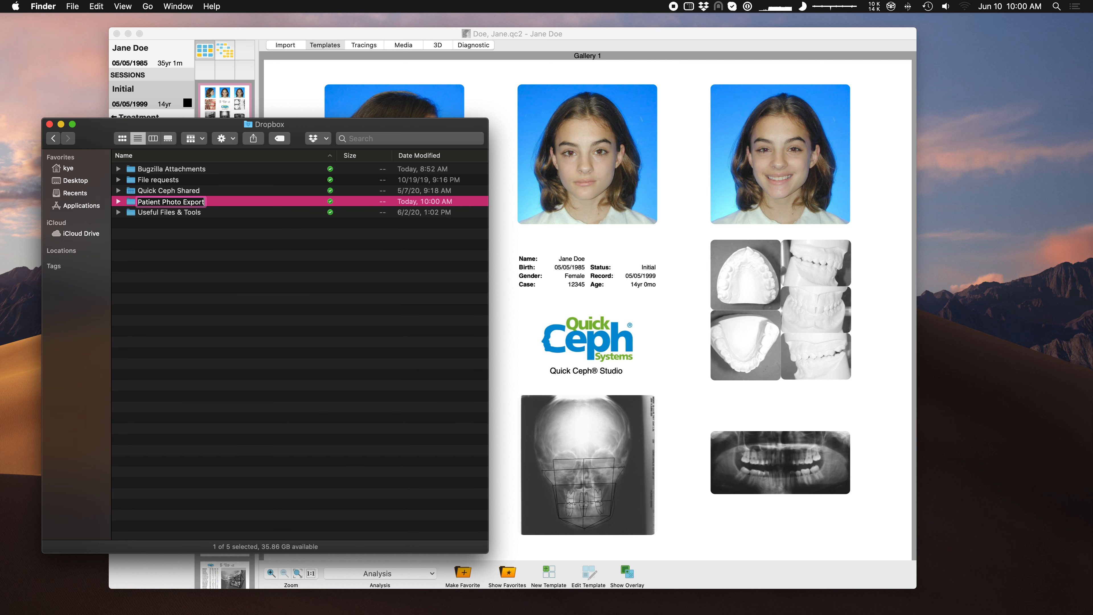
key("Return")
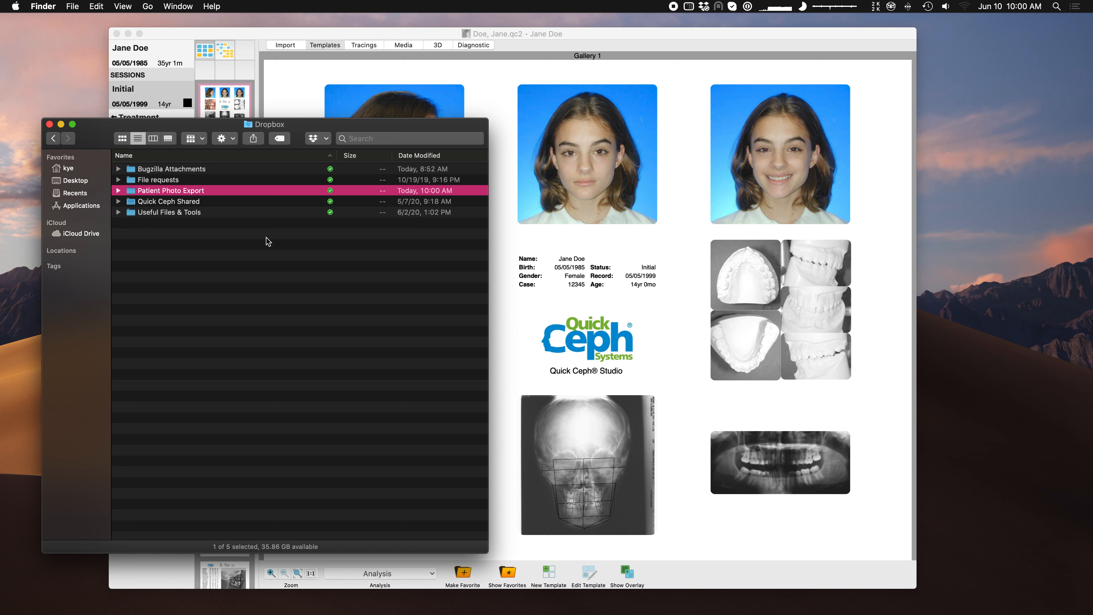
Switch to Quick Ceph Studio, open its export preferences and review the default export convention choices, keeping Generic
left_click(356, 33)
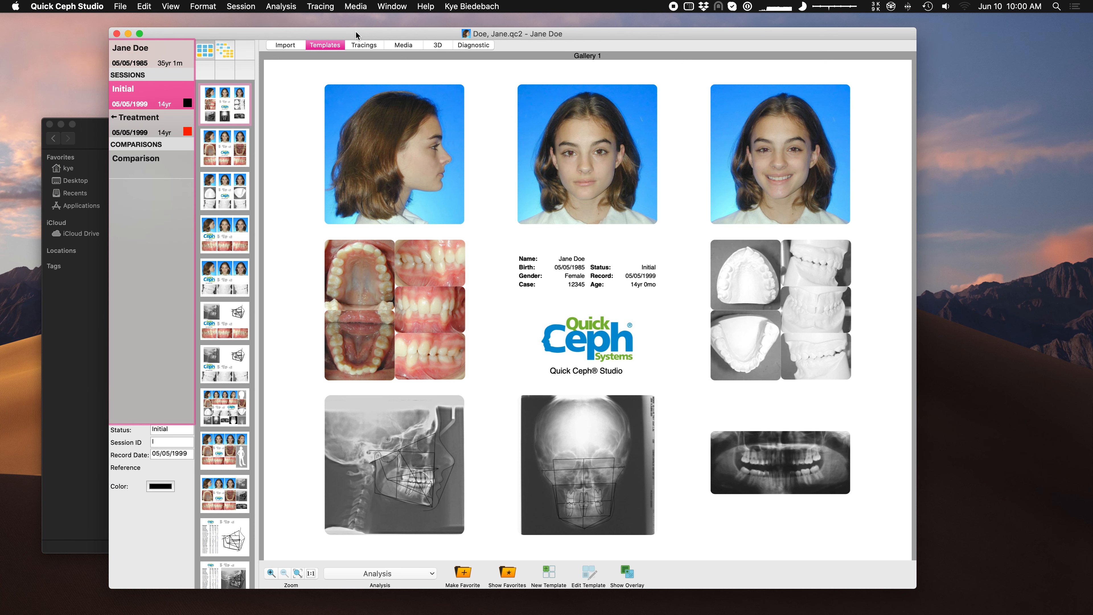
left_click(85, 7)
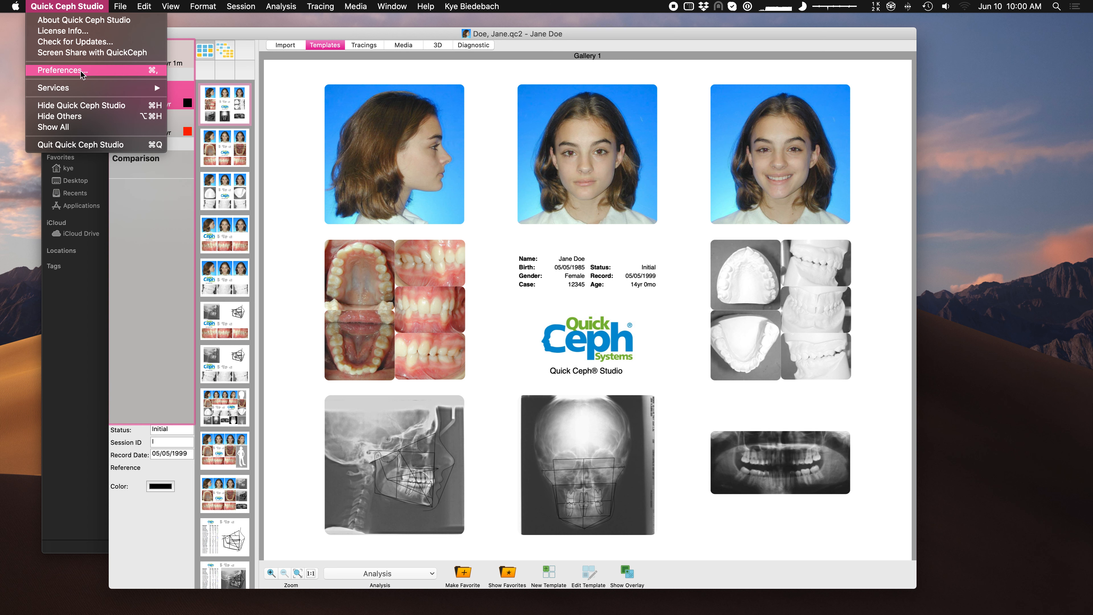
left_click(96, 71)
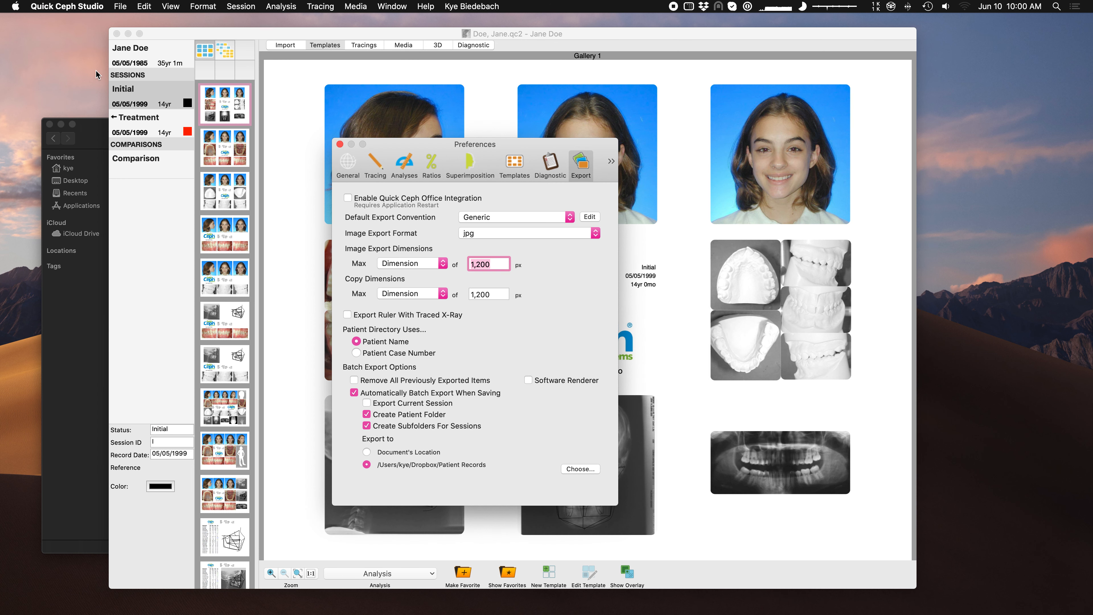
left_click_drag(484, 151, 468, 136)
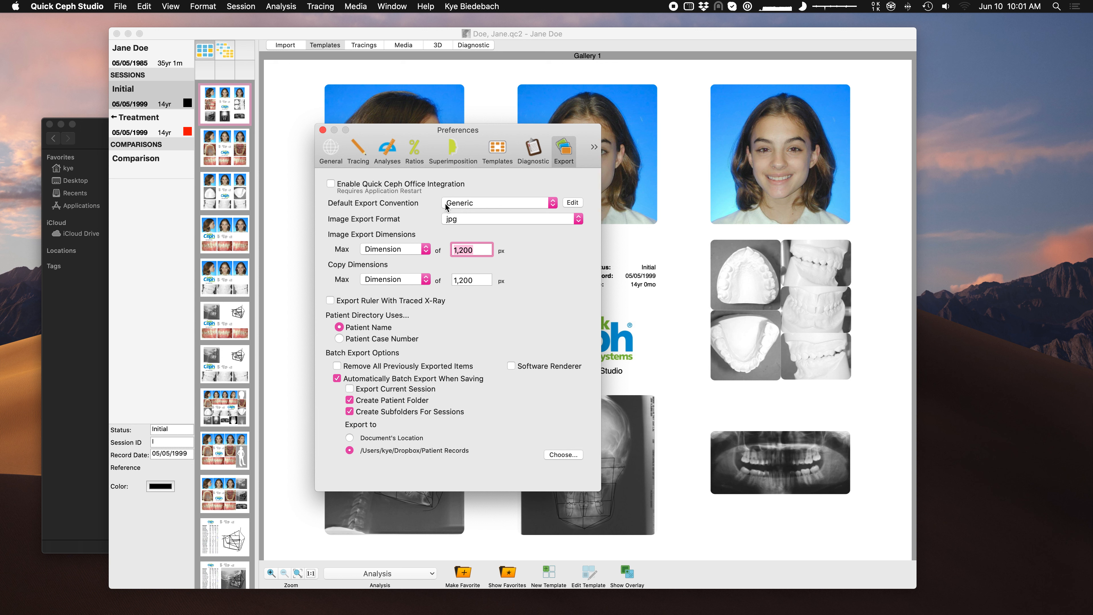
left_click(467, 202)
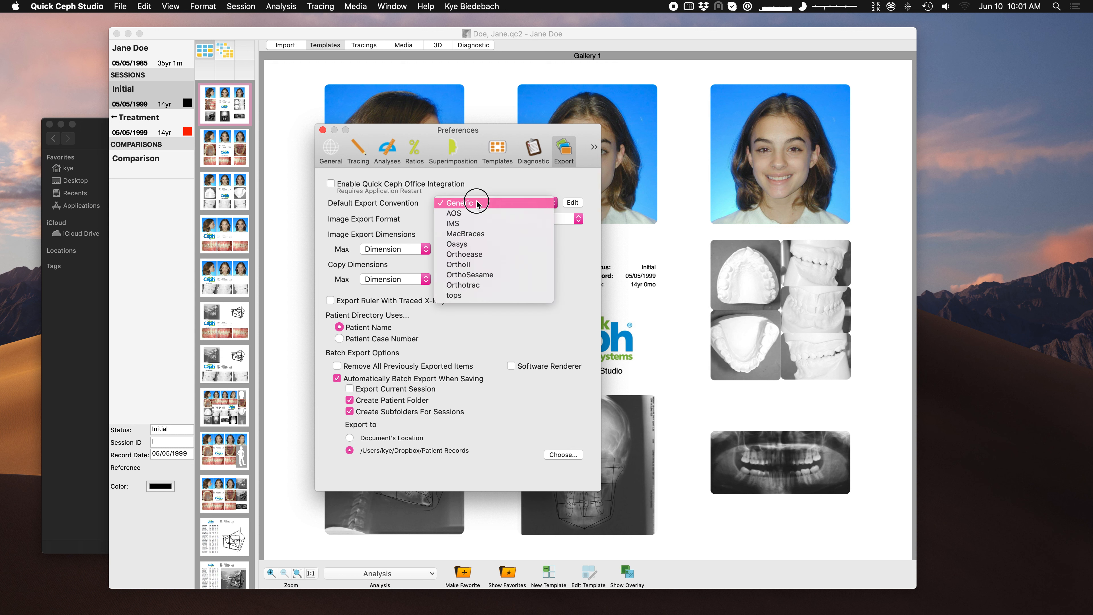
left_click(423, 203)
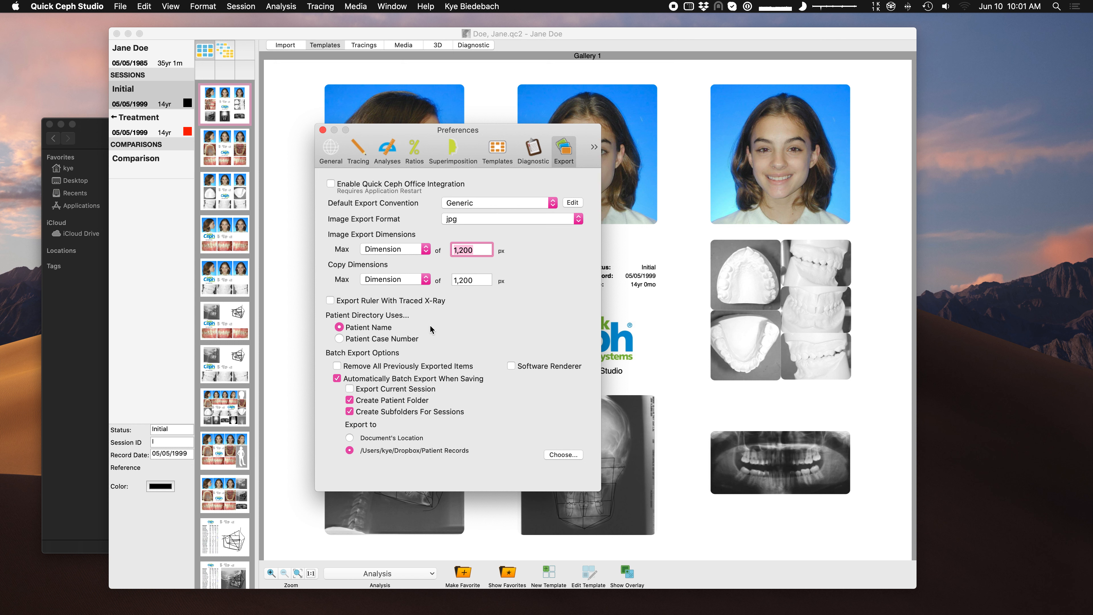
Try a maximum image export dimension of 2,400 px and set it back to 1,200 px
left_click(474, 249)
left_click_drag(476, 250, 438, 253)
type("2,400")
key("Tab")
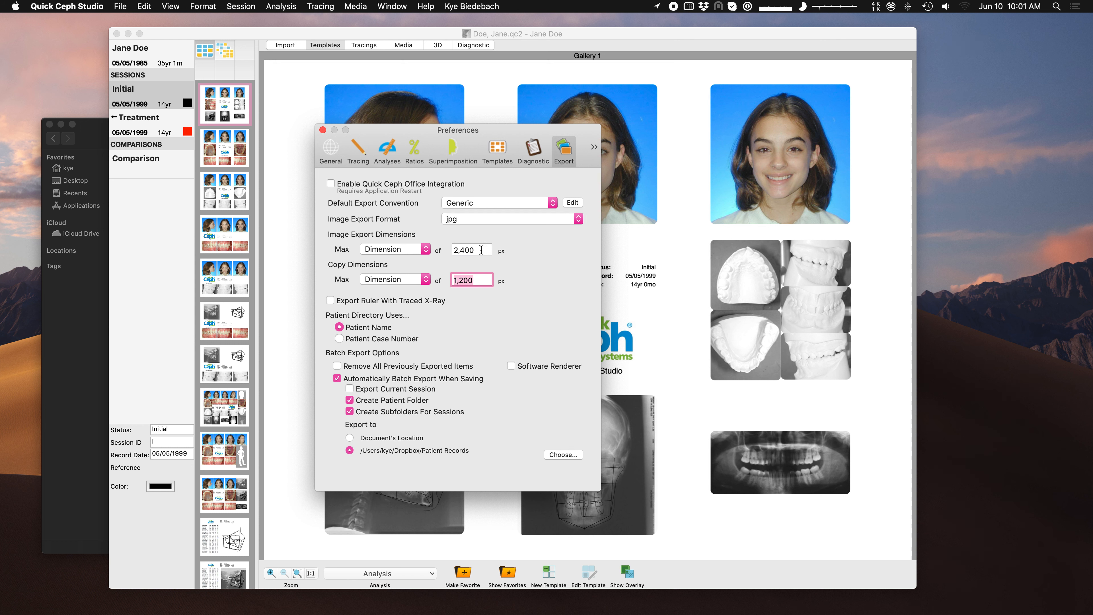
key("shift+Tab")
type("1200")
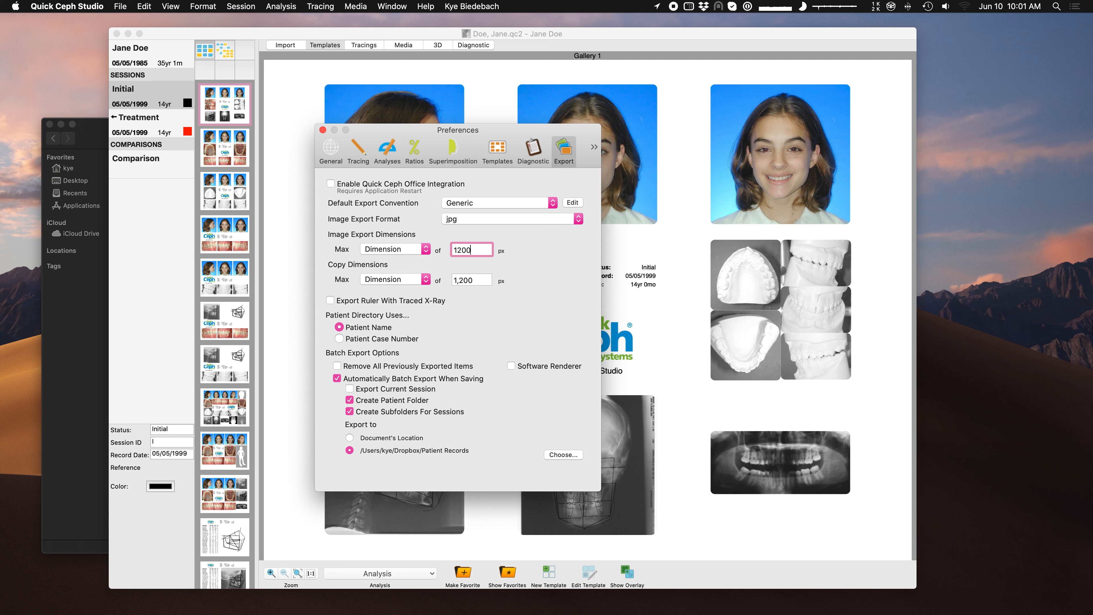
key("Tab")
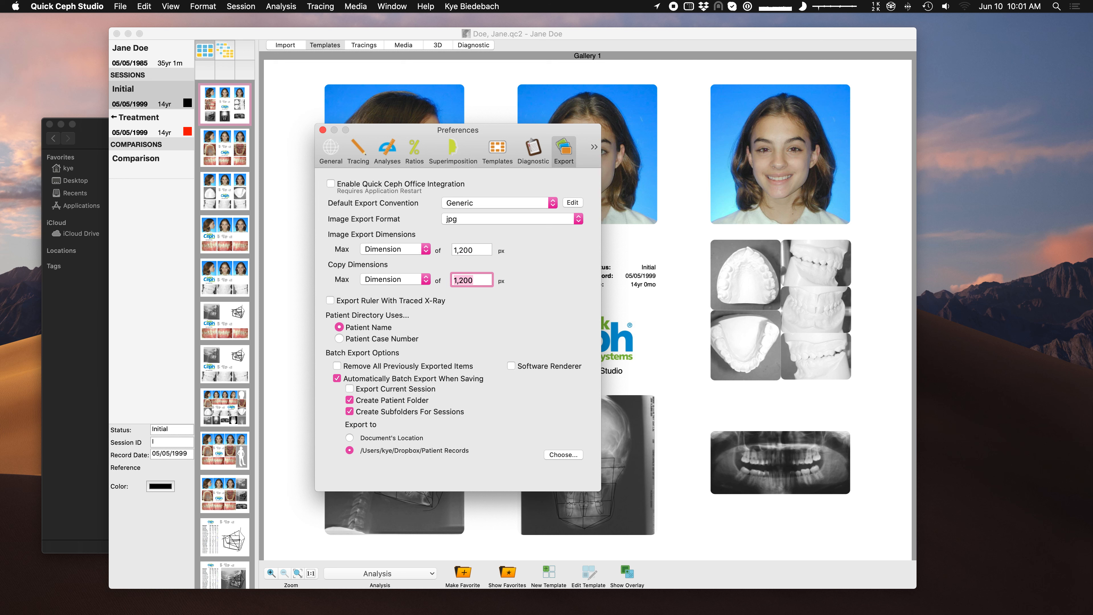
Turn off automatic batch export when saving and look at the manual batch export commands for the patient document
left_click(370, 381)
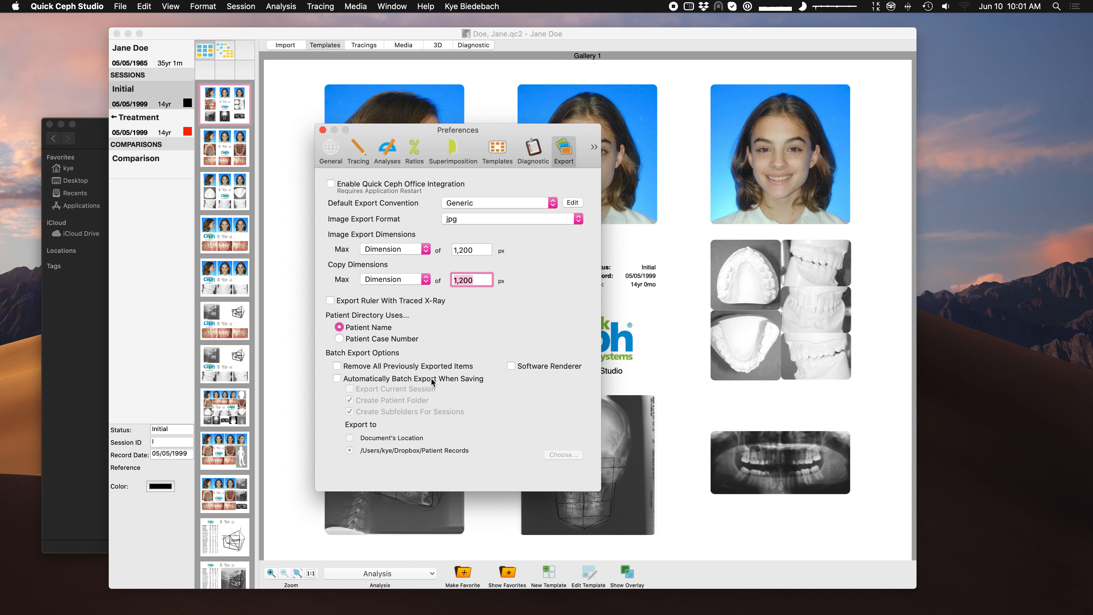
left_click_drag(481, 136, 845, 130)
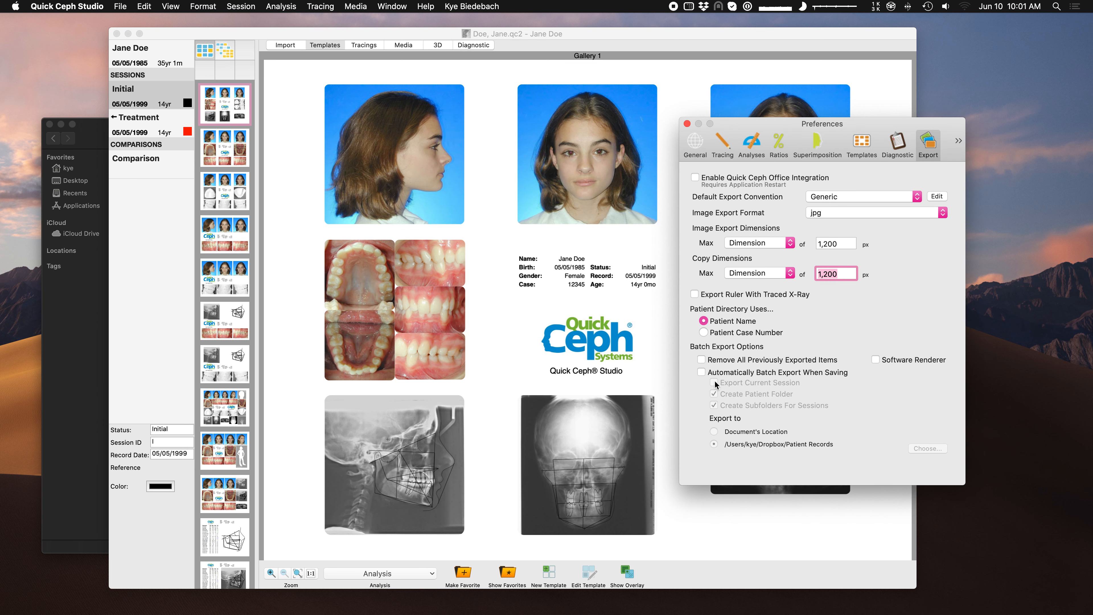
left_click(283, 36)
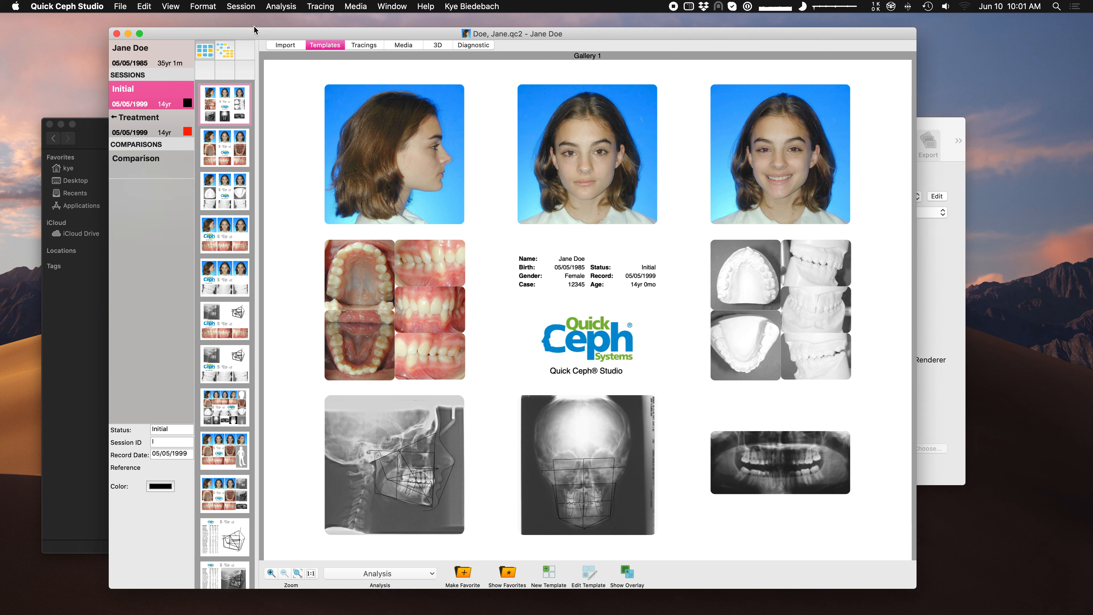
left_click(120, 6)
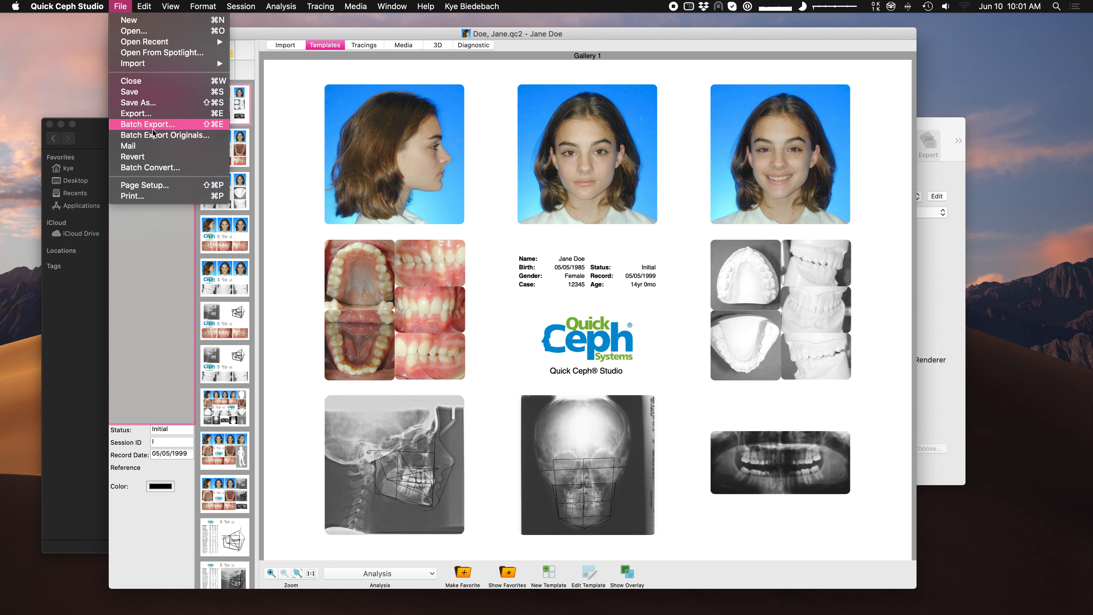
left_click(119, 6)
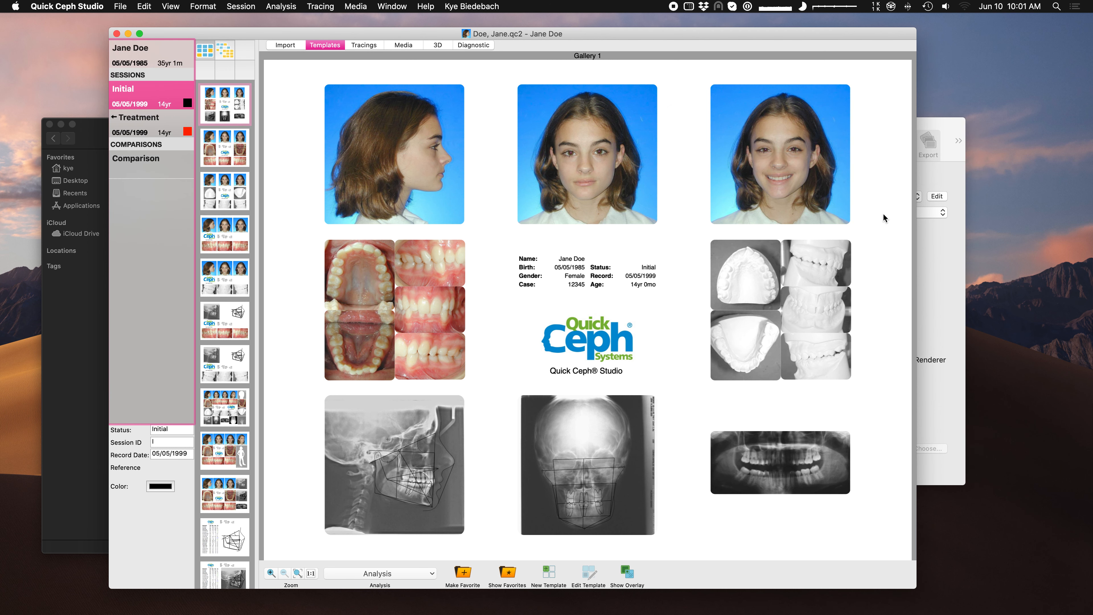
left_click(937, 240)
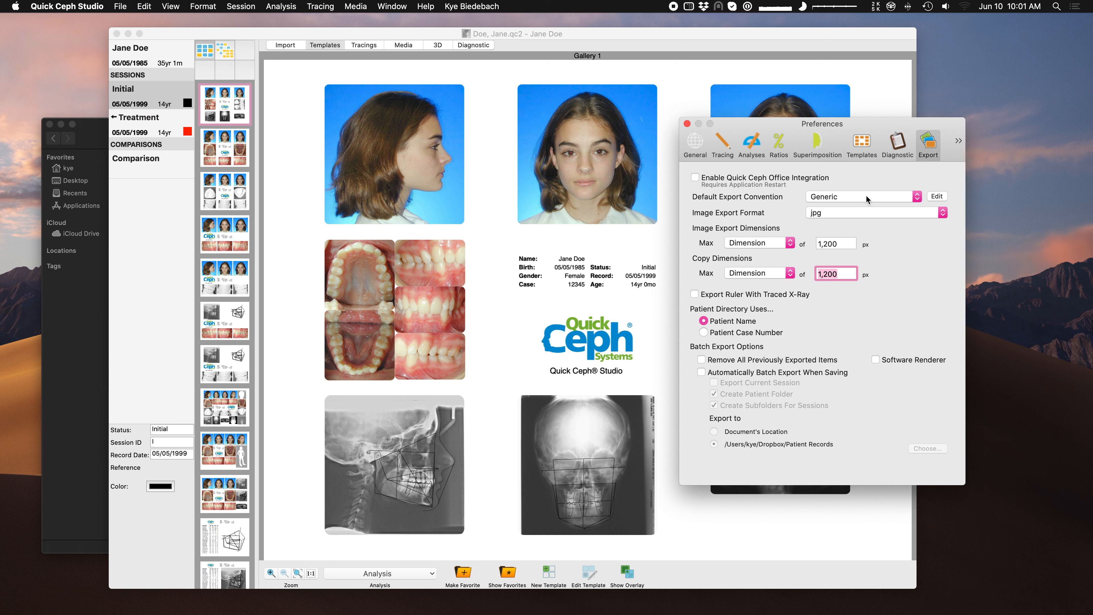
Enable automatic batch export when saving, with Dropbox's Patient Photo Export folder as its destination, and close the preferences
left_click(752, 374)
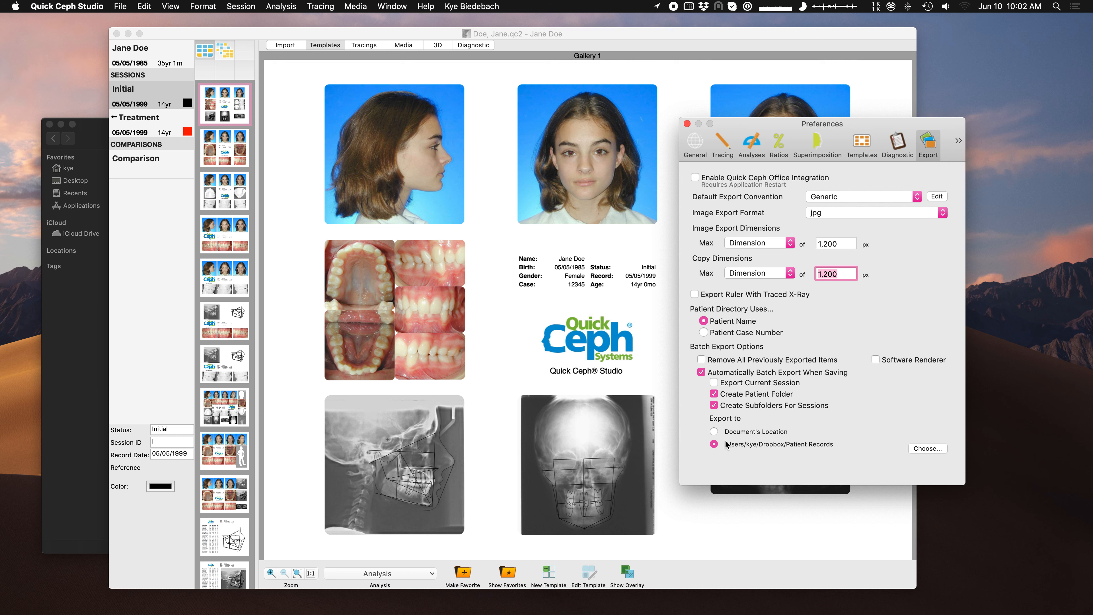
left_click(925, 449)
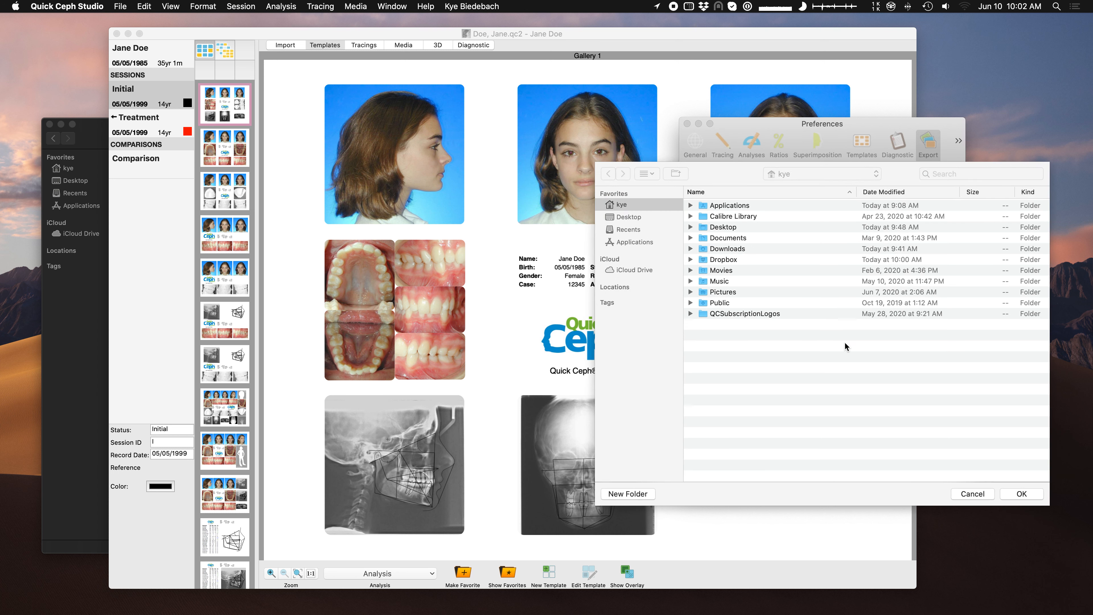
left_click(733, 261)
double_click(732, 261)
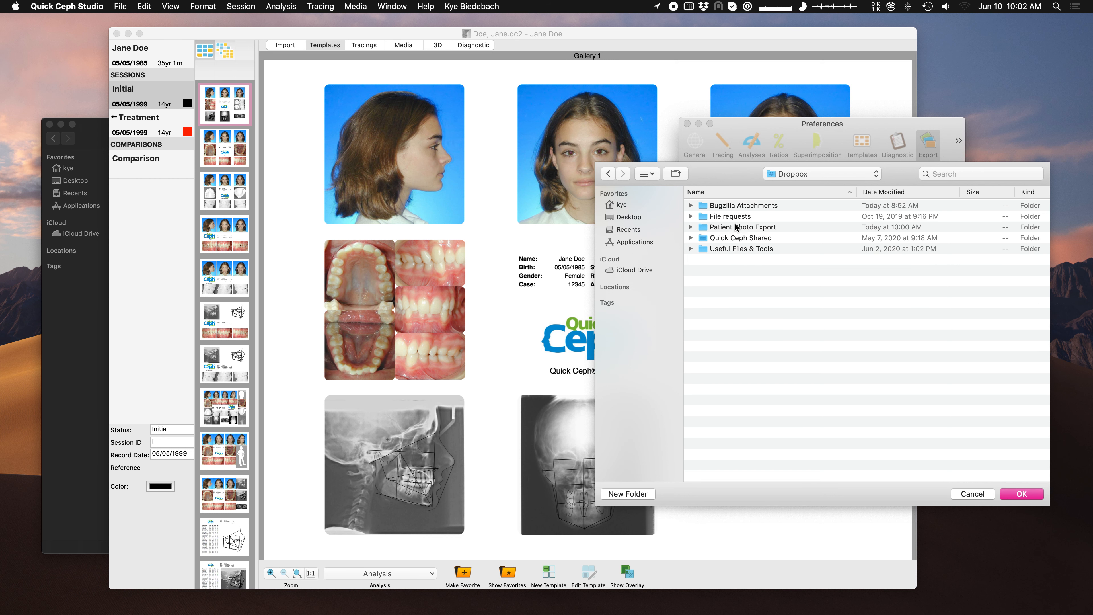
double_click(739, 227)
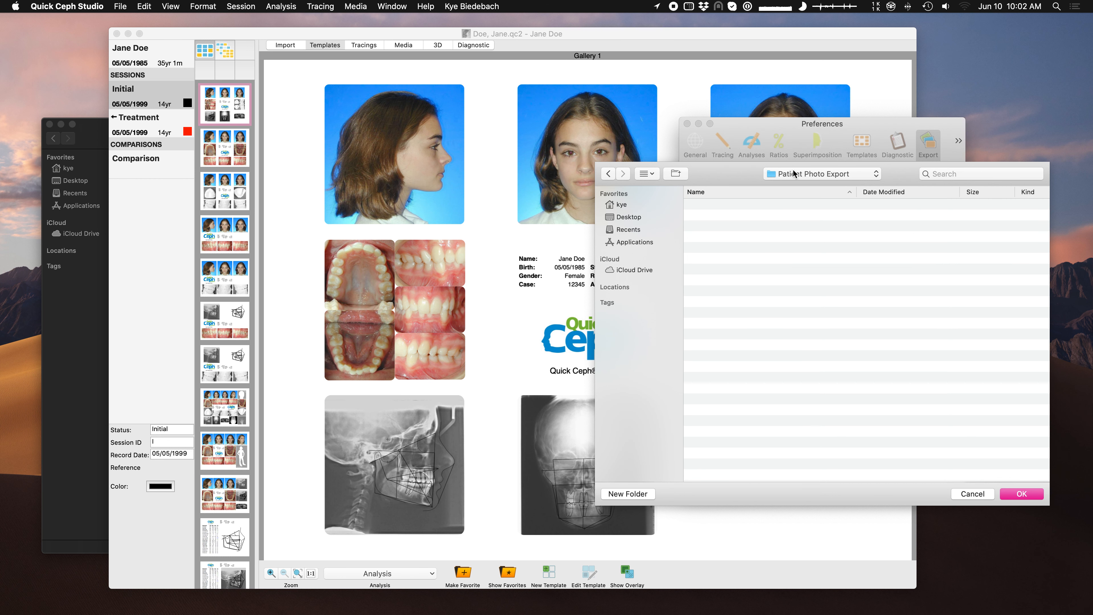
left_click(1021, 493)
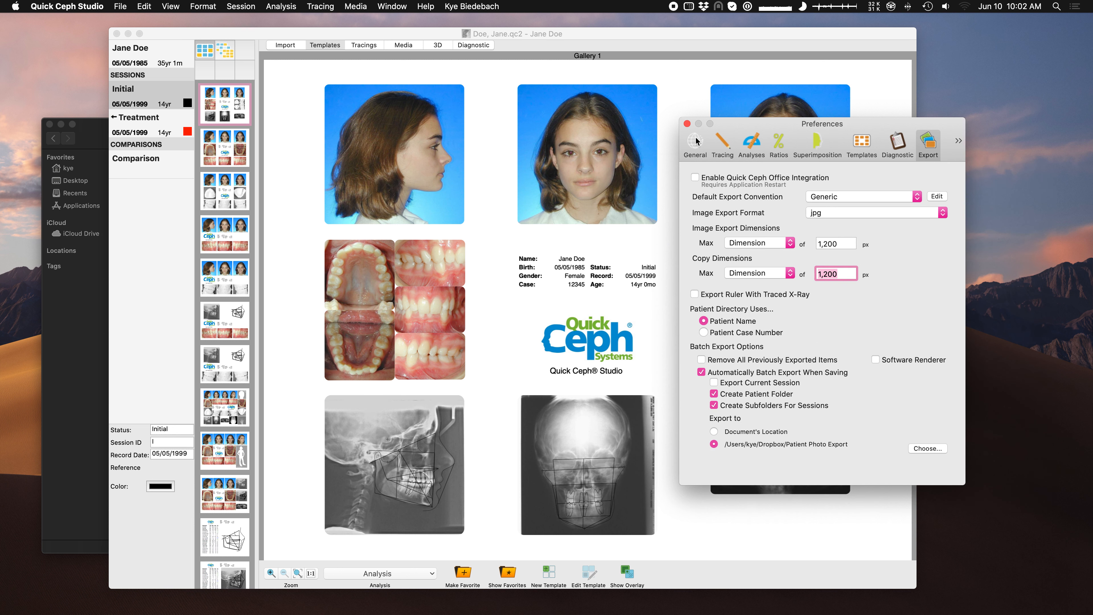
left_click(687, 124)
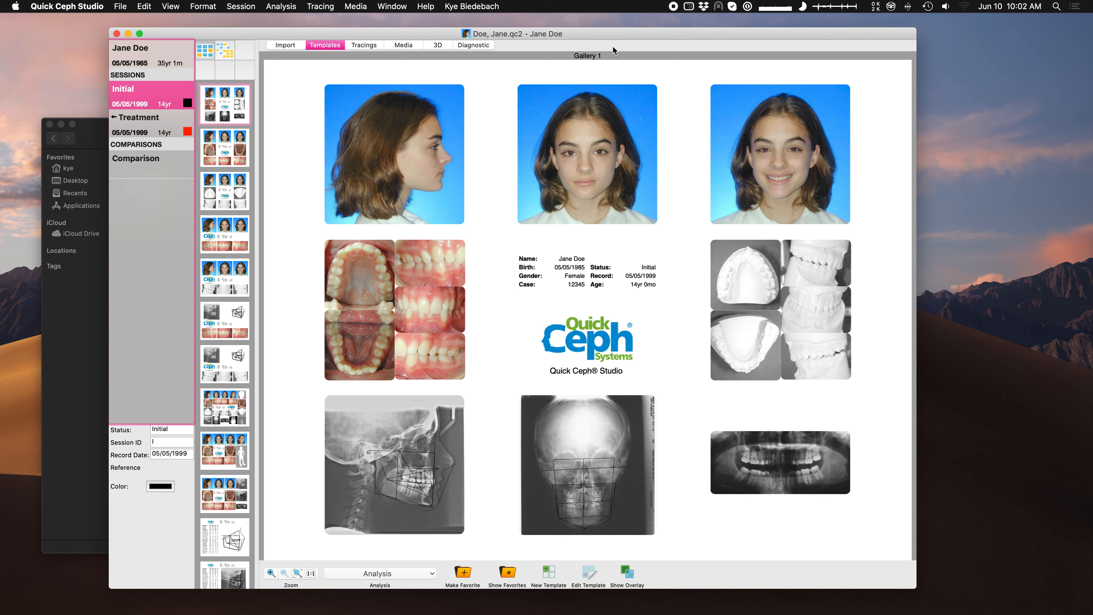
Save the patient document, overwriting the changes made to its file by another application
left_click_drag(607, 38, 631, 33)
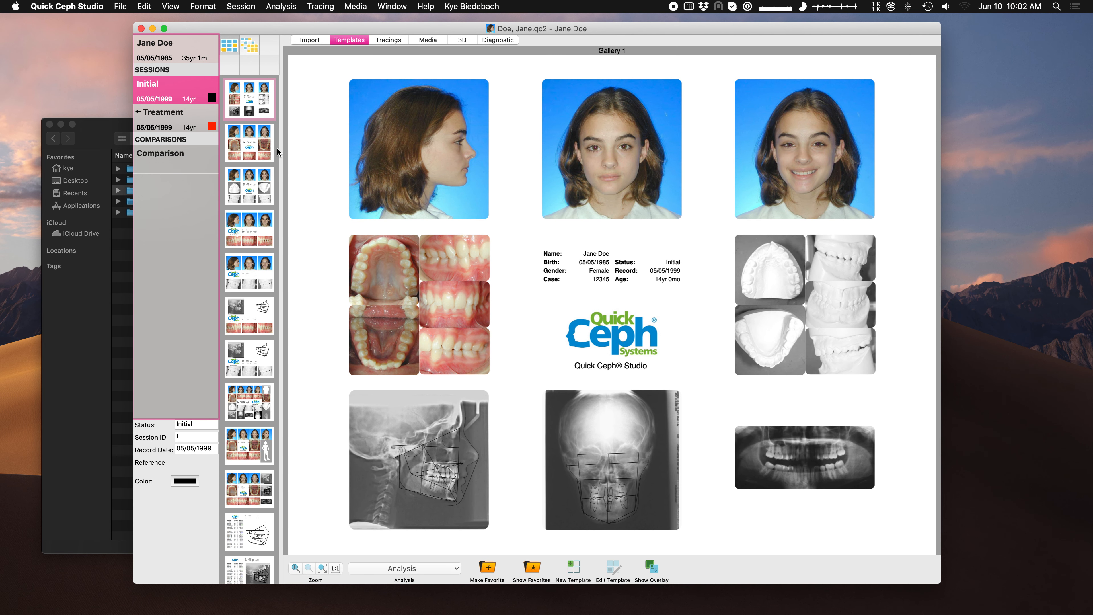
left_click(121, 6)
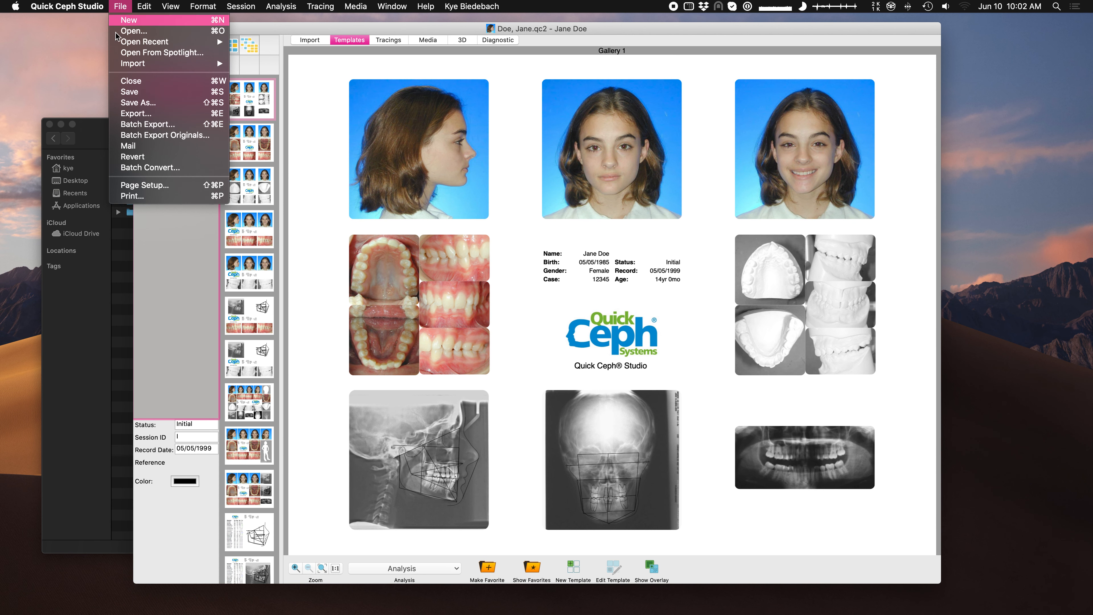
left_click(128, 93)
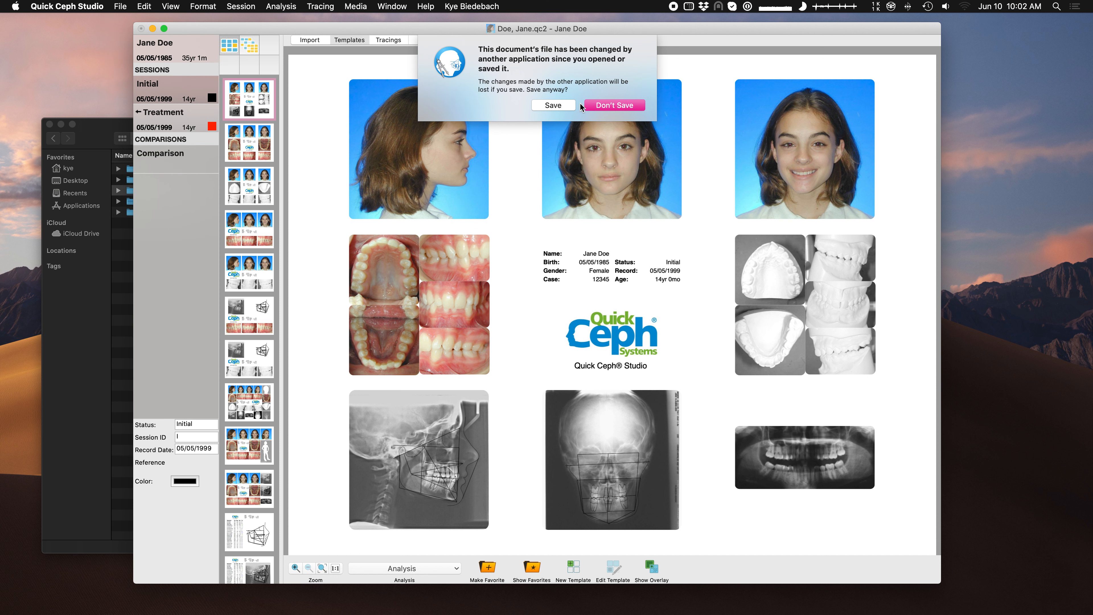
left_click(558, 106)
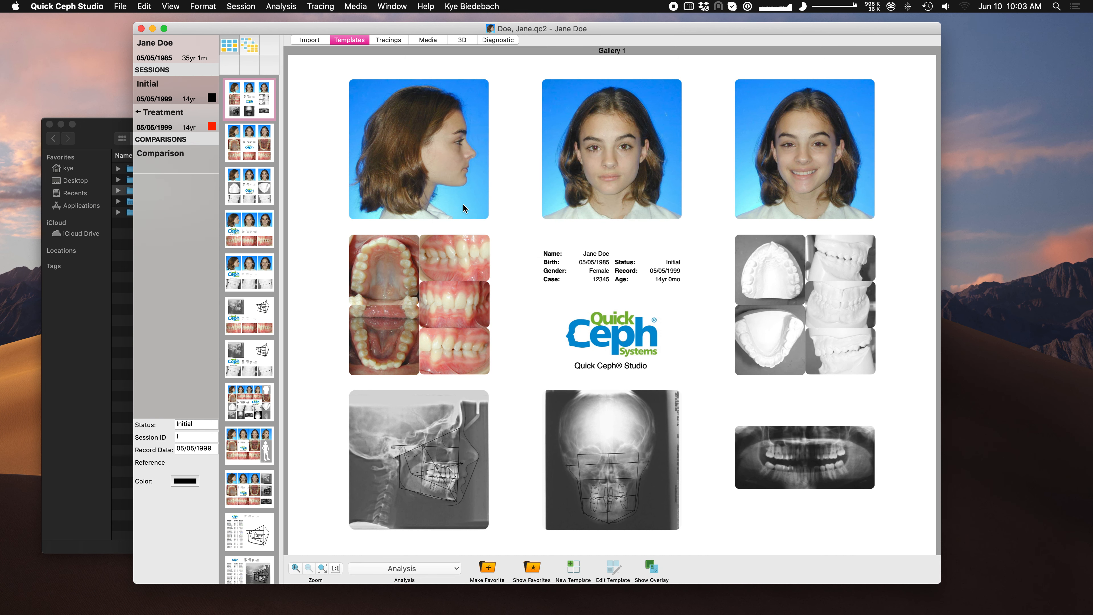
Switch to Finder and open the Patient Photo Export folder to check the exported patient records
left_click(107, 149)
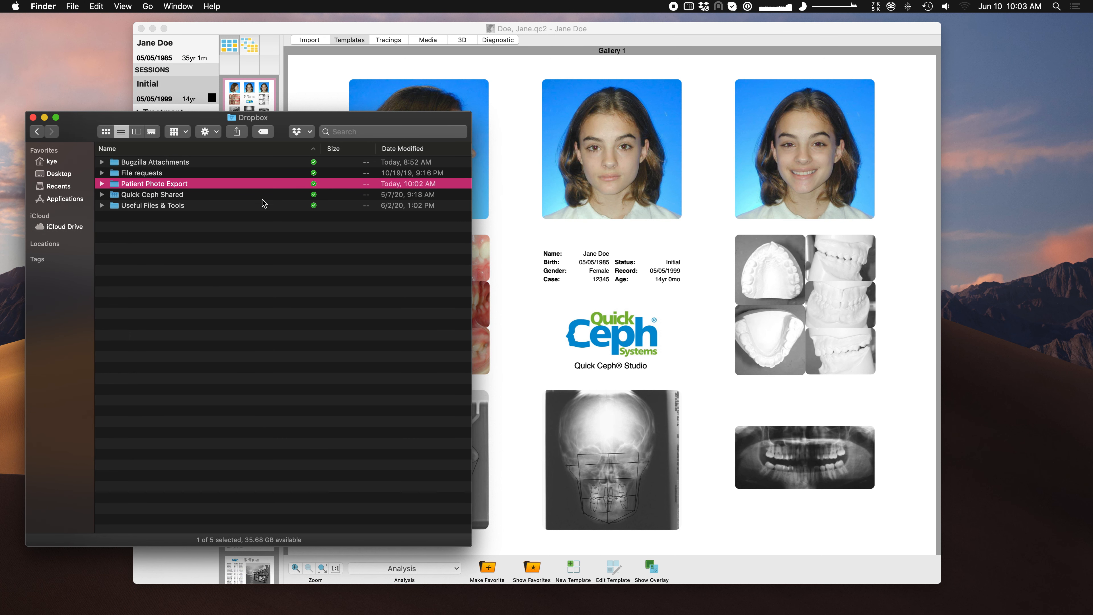
double_click(142, 184)
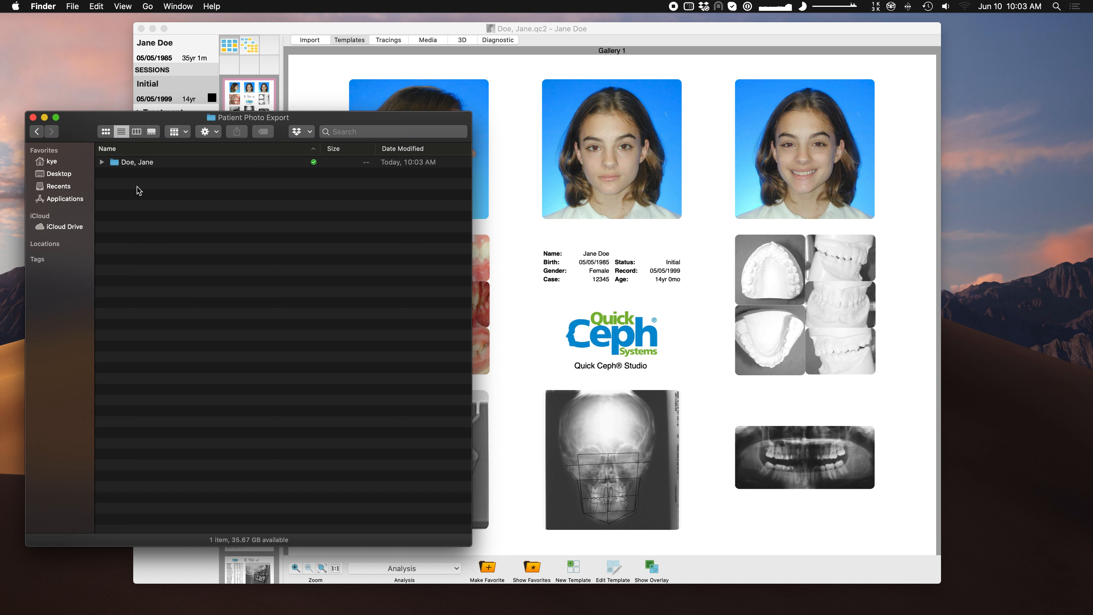
Expand the exported patient folder and look through the files in its Initial and Treatment subfolders
left_click(102, 162)
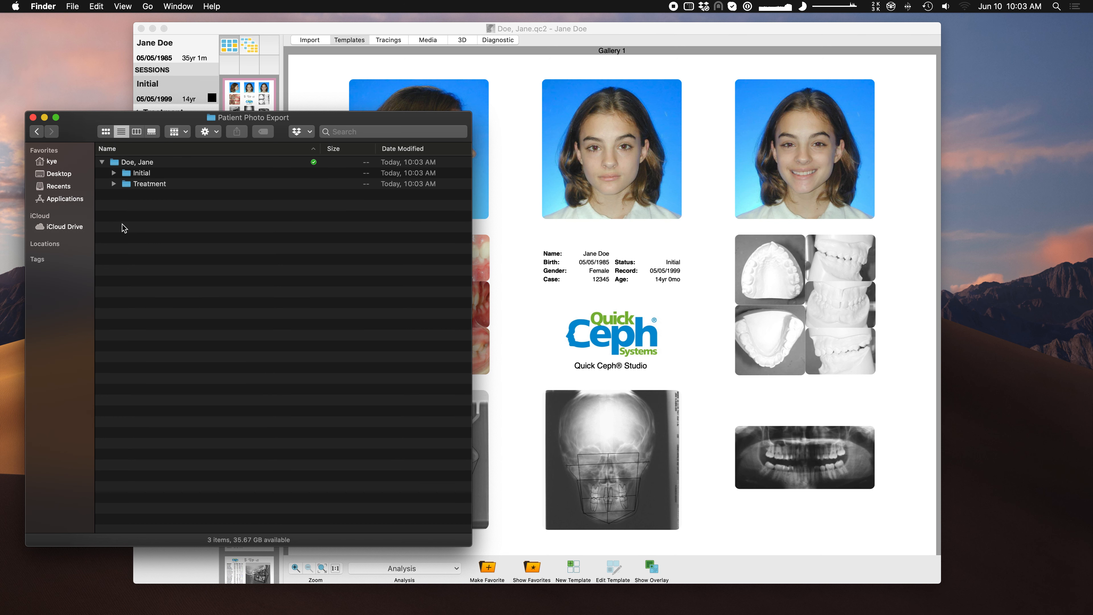
left_click(113, 173)
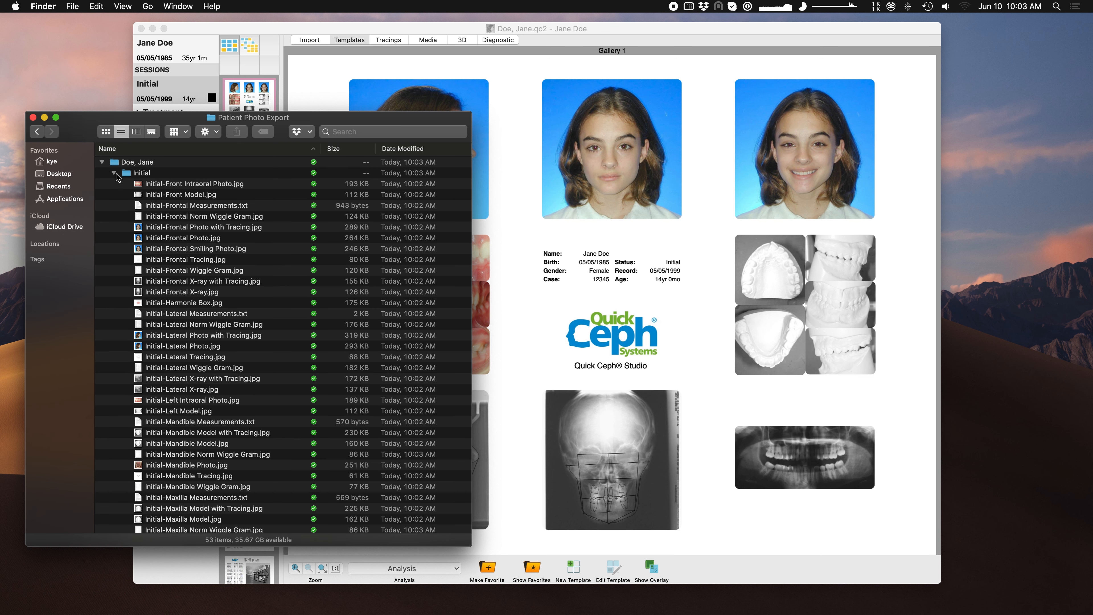
left_click(113, 173)
left_click(113, 184)
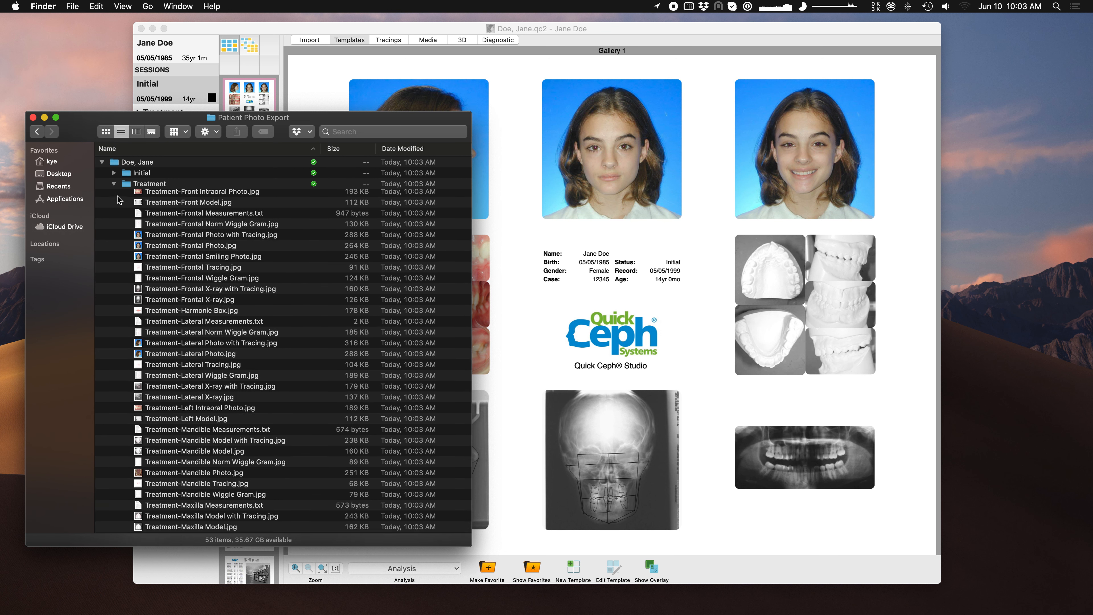
left_click(114, 184)
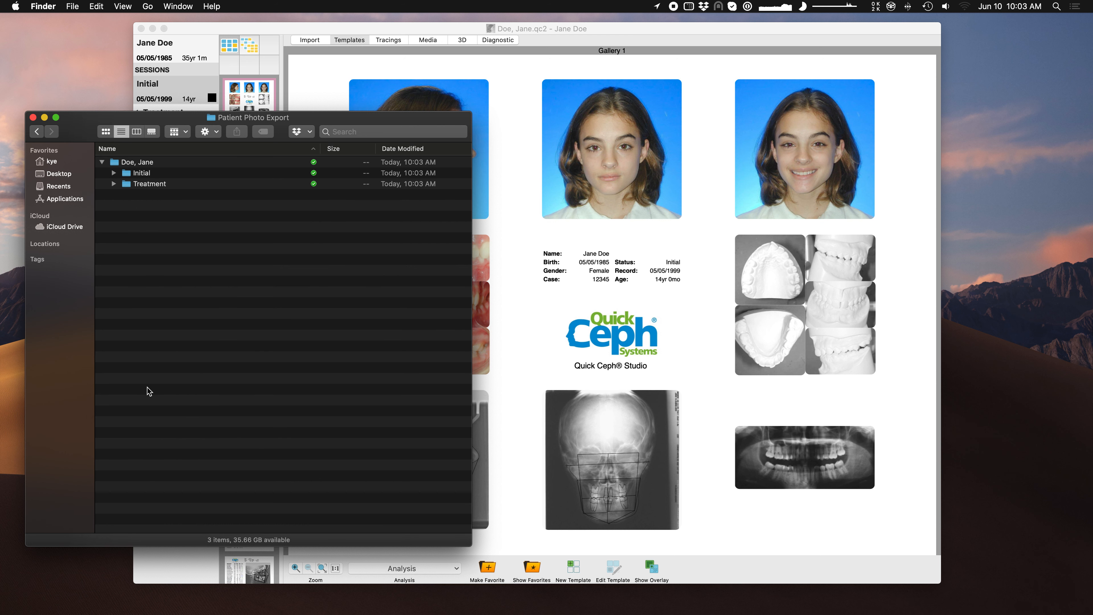
Switch to QuickTime Player to view the exported patient folder in Dropbox on the mirrored device, and return to Finder
left_click(835, 595)
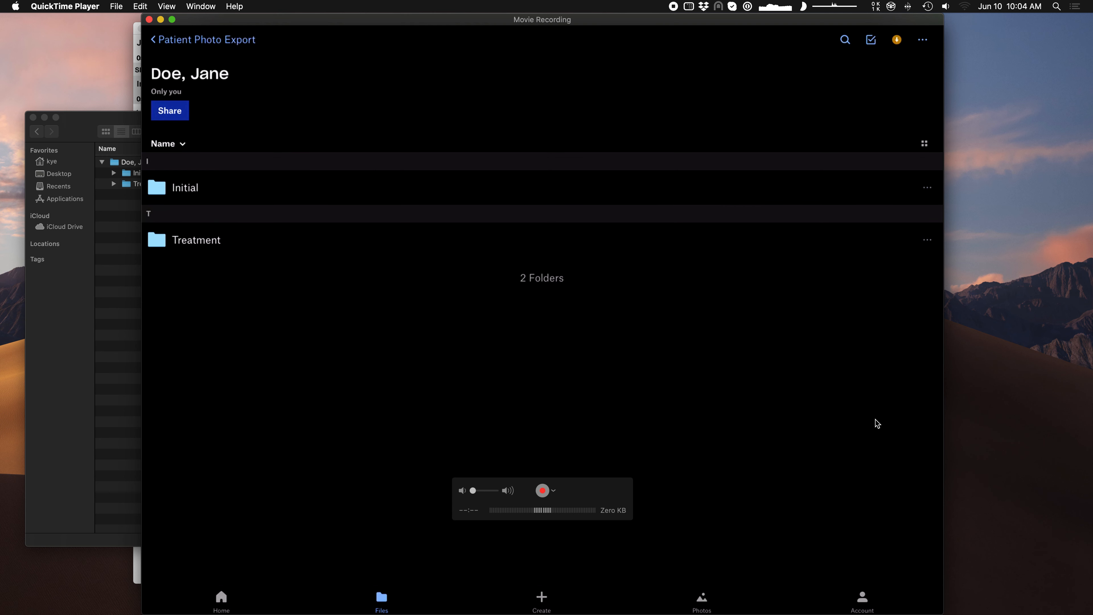
left_click(79, 134)
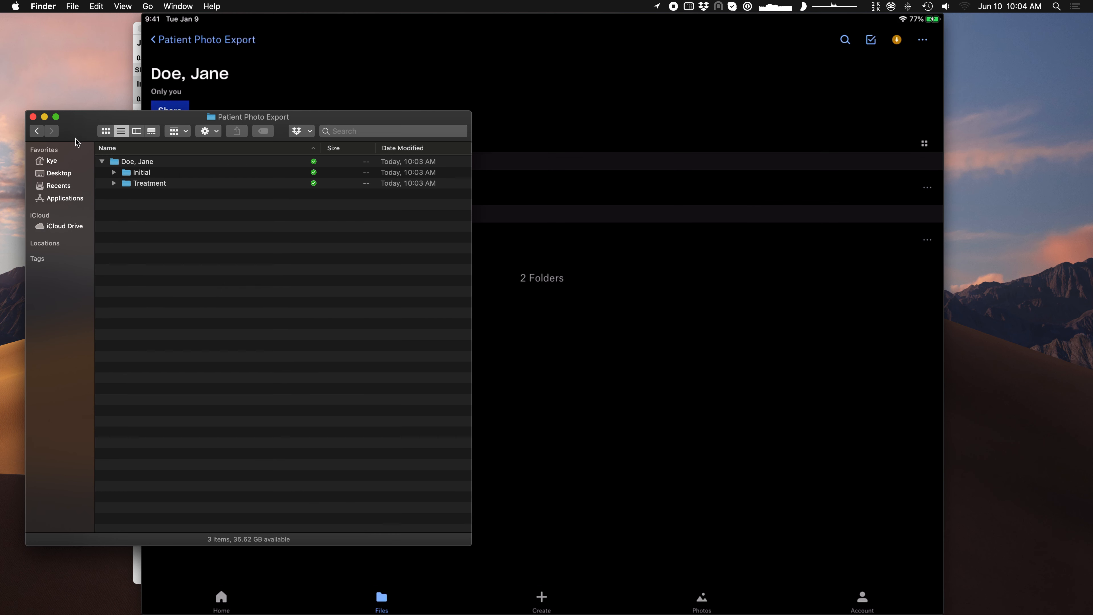
left_click(320, 53)
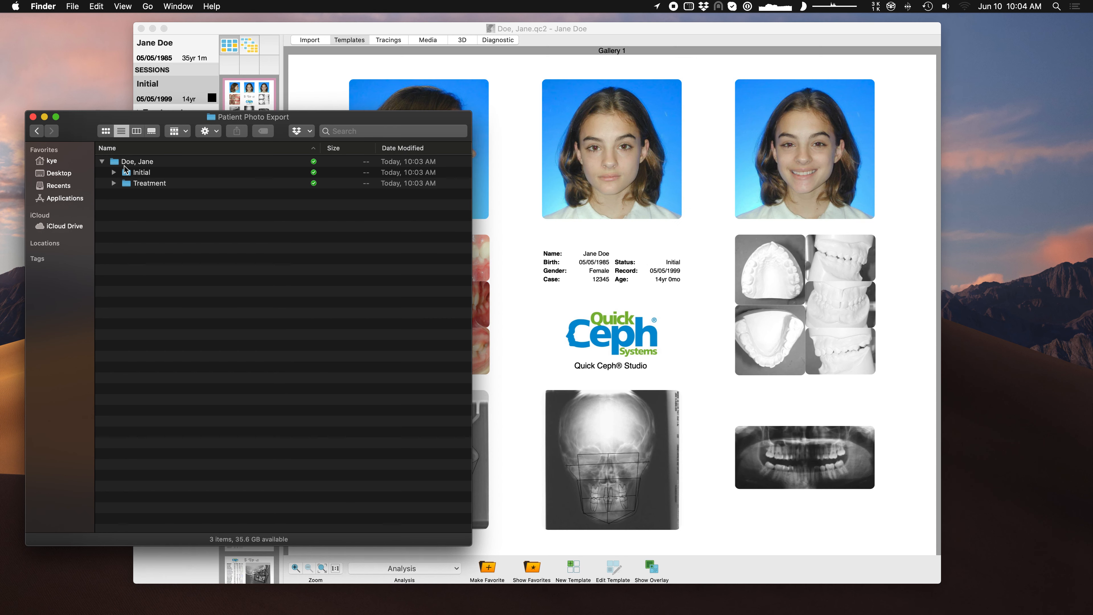
Browse the exported files in the patient's Initial subfolder and collapse it again
left_click(113, 172)
scroll(212, 446, "down", 5)
scroll(213, 447, "up", 5)
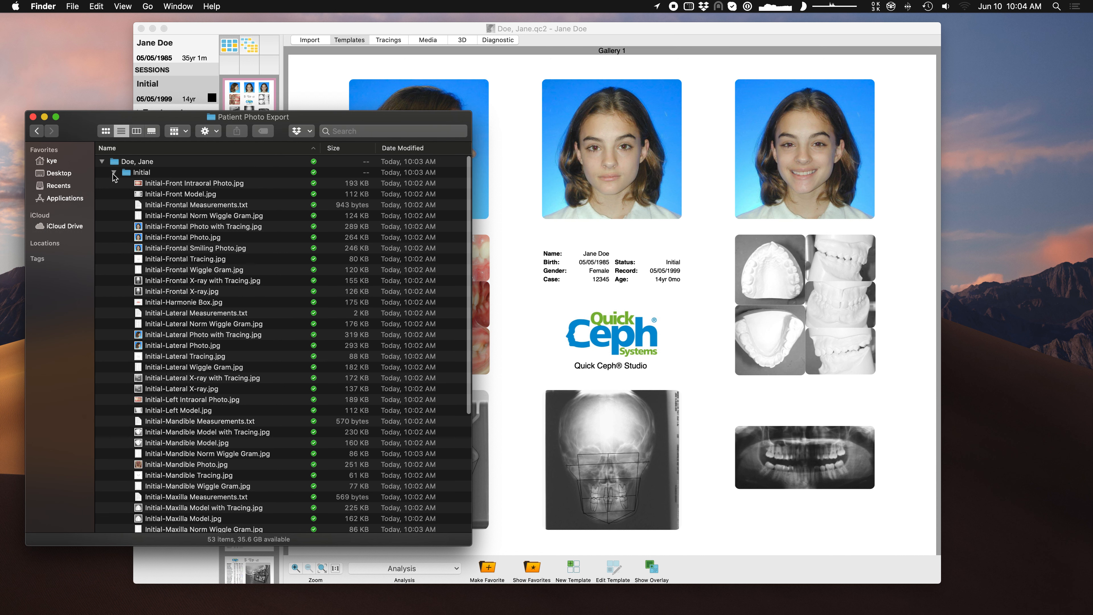
left_click(113, 172)
Delete the exported patient folder from Patient Photo Export, switch to Quick Ceph Studio, and acknowledge the Dropbox deletion notice
left_click(116, 166)
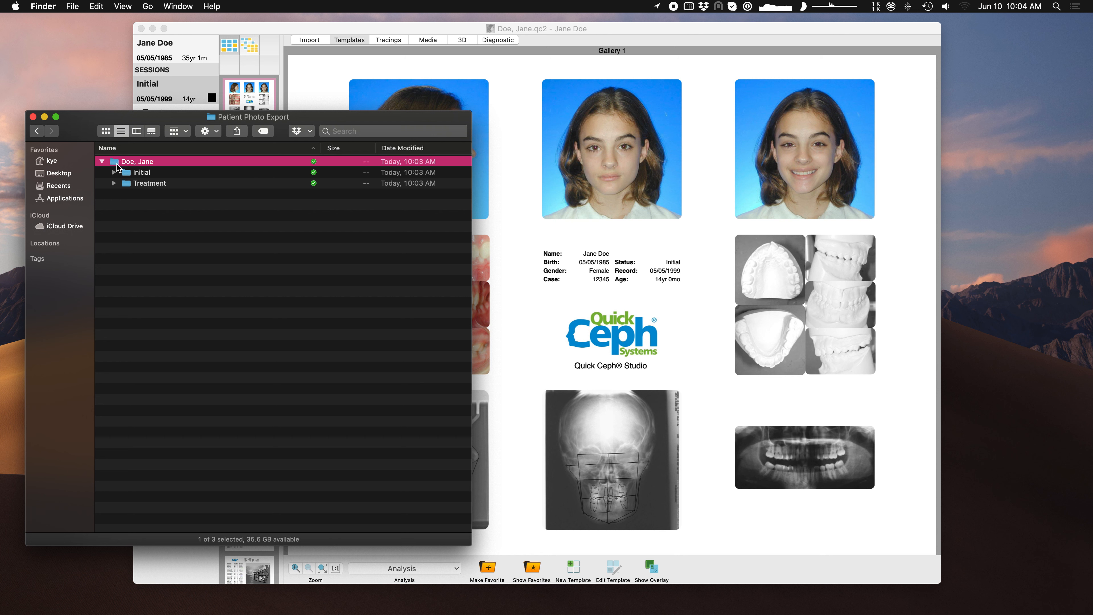
key("super+BackSpace")
left_click(332, 30)
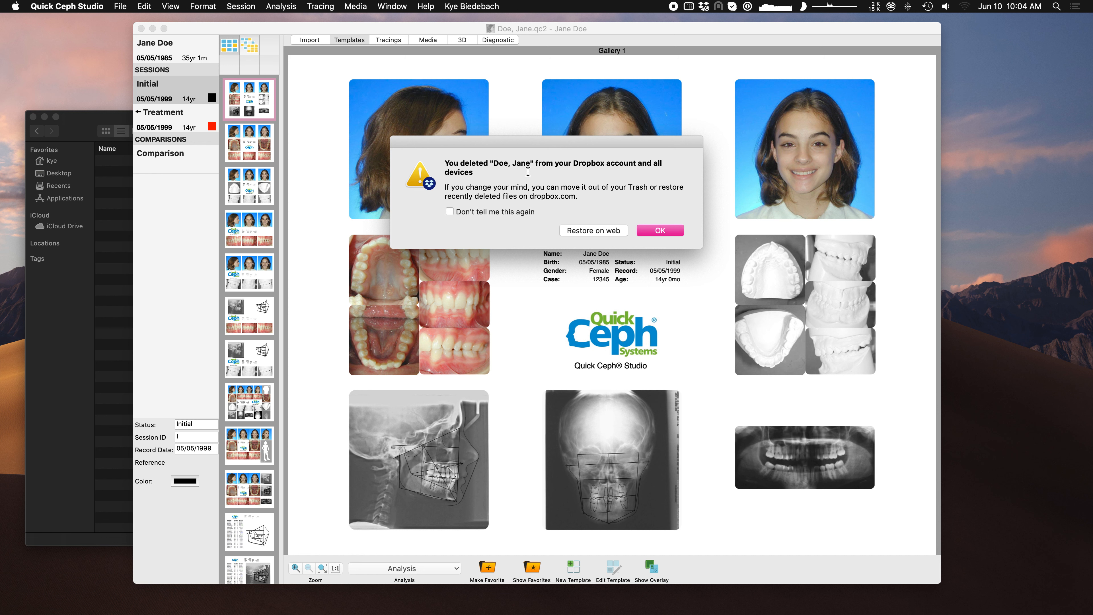
left_click(653, 230)
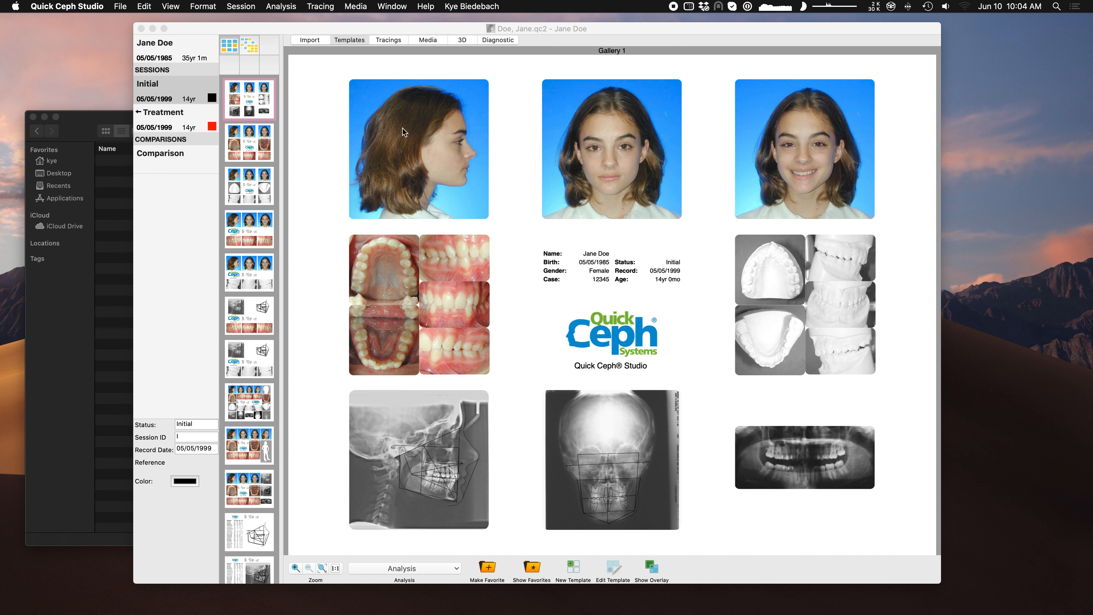
Open the Export preferences and view the available default export conventions, keeping Generic selected
left_click(301, 29)
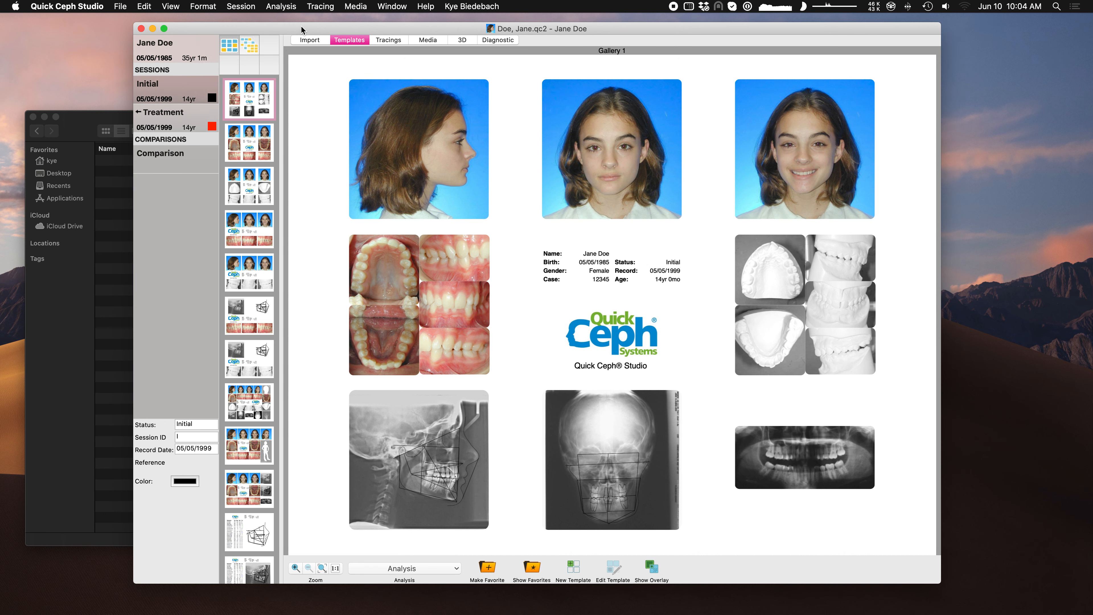
left_click(68, 6)
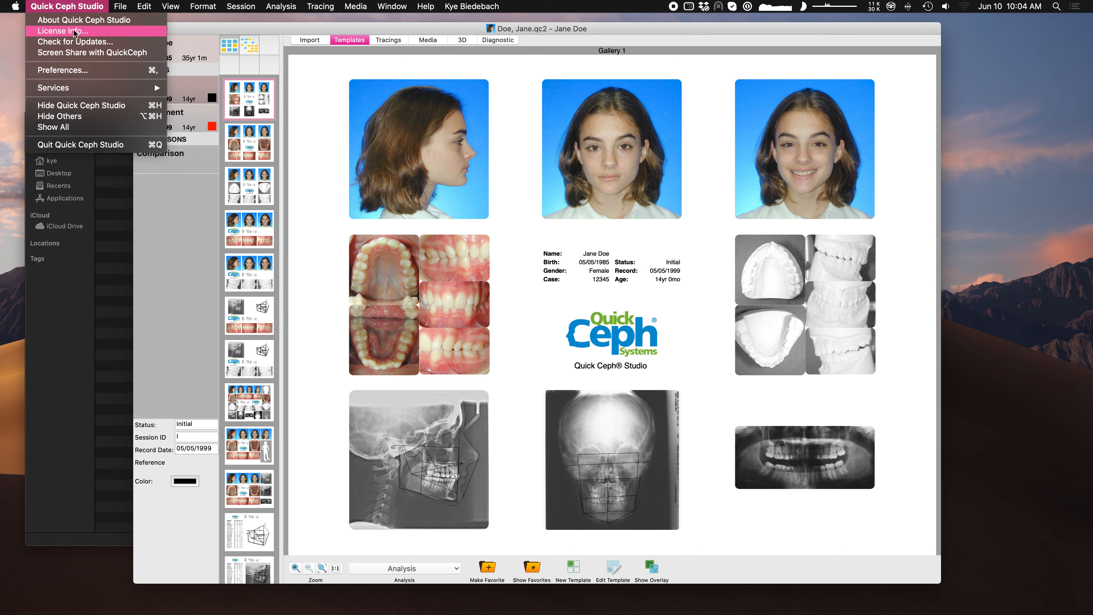
left_click(85, 71)
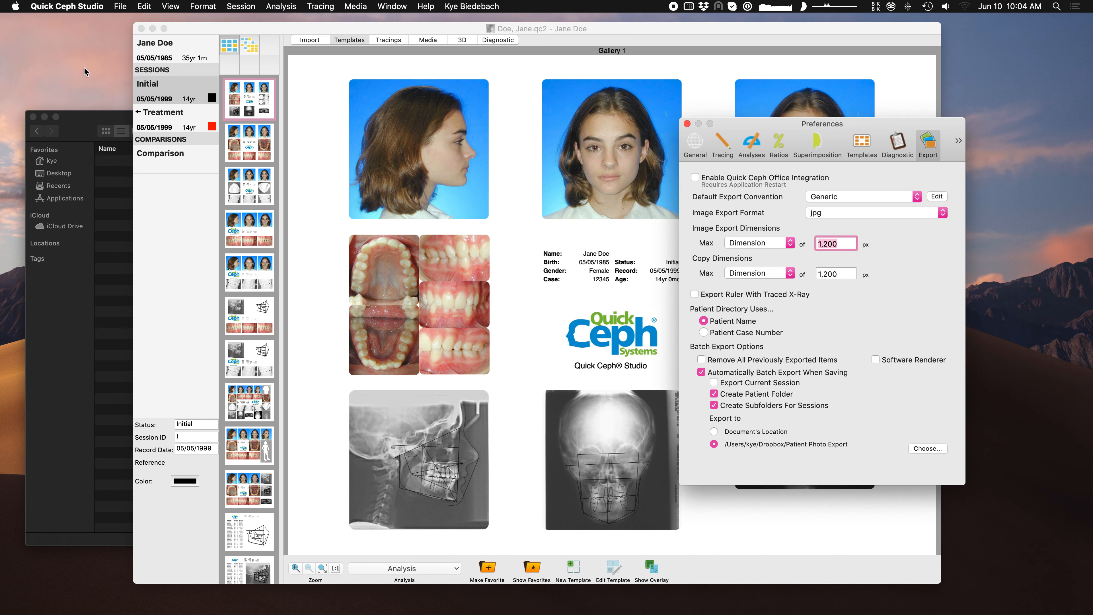
left_click(888, 197)
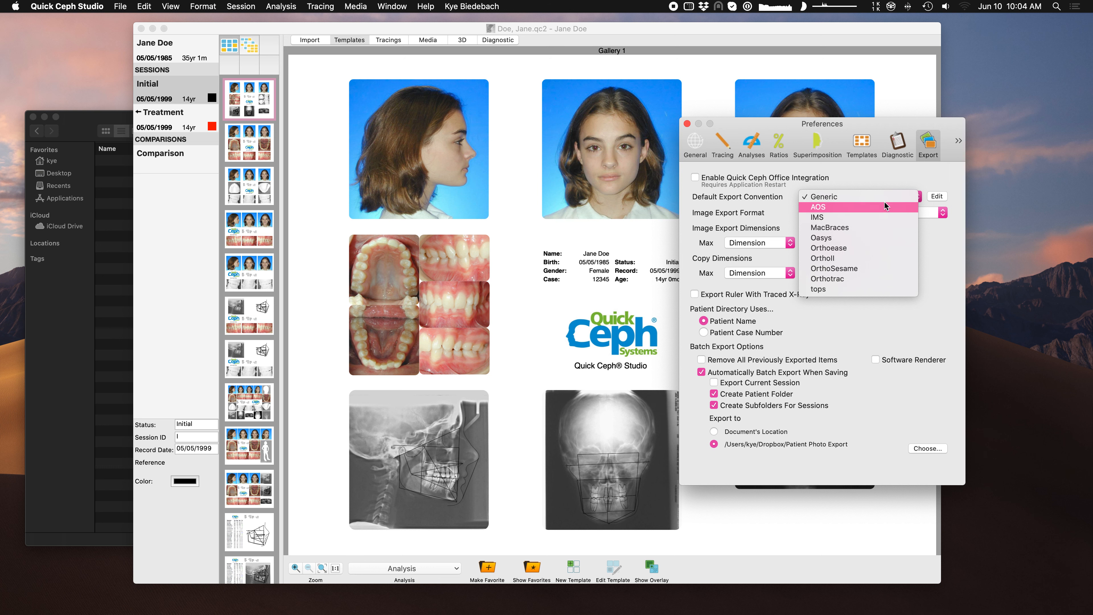
left_click(883, 187)
Create a new blank export convention and name it Dropbox Photo Export
left_click(930, 196)
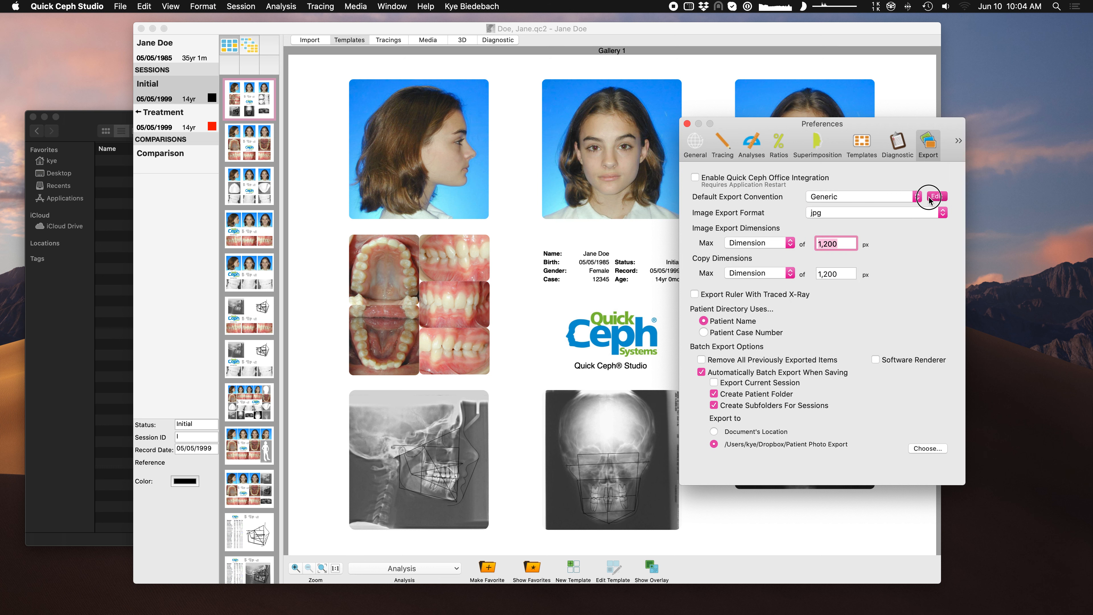
left_click(499, 275)
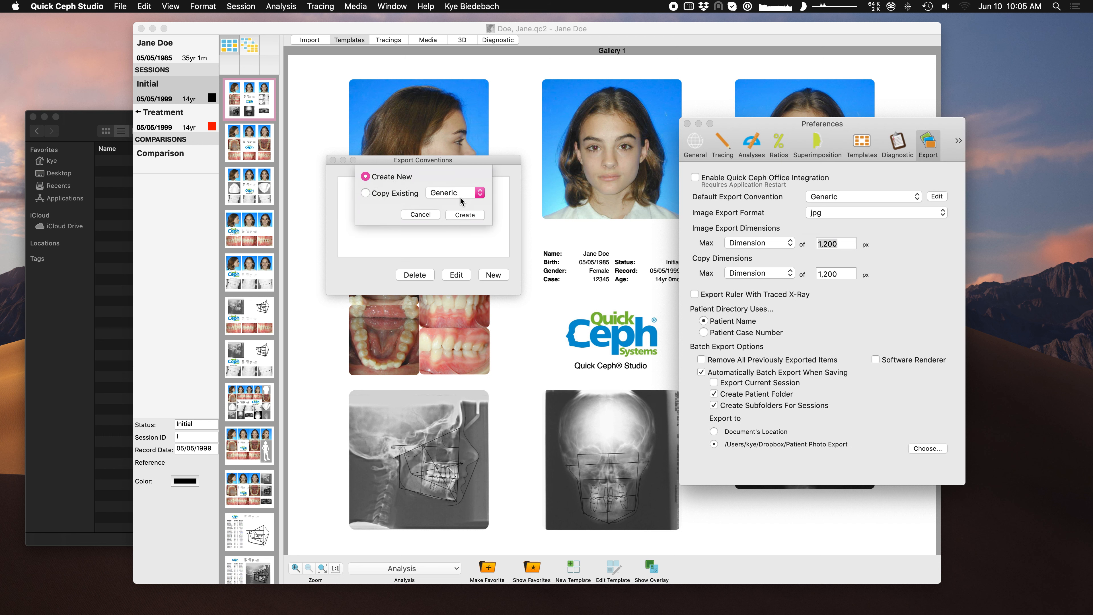
left_click(466, 215)
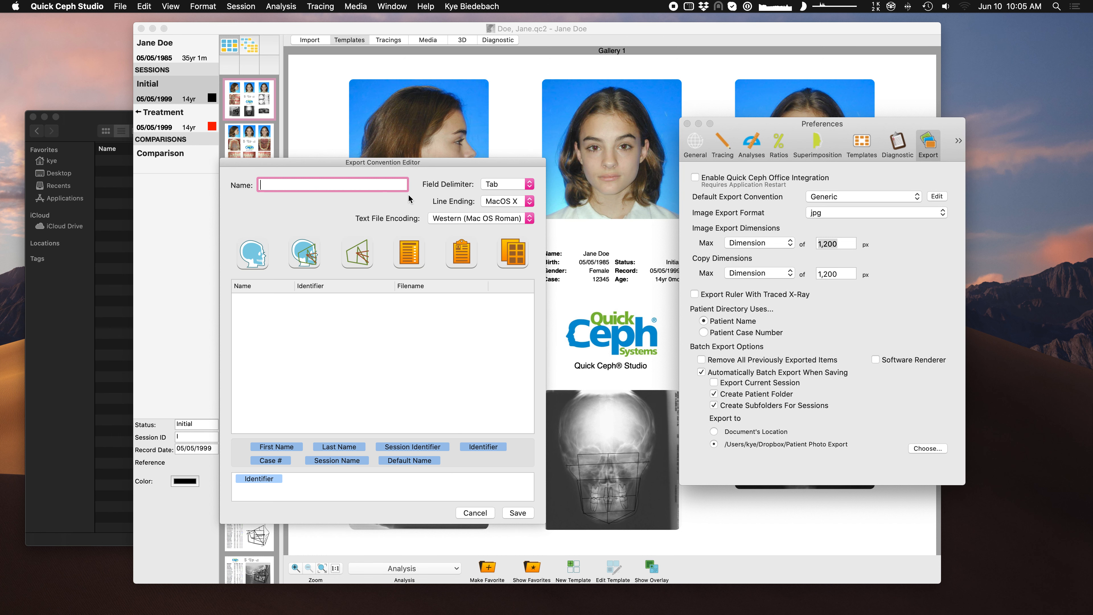
type("Dropbox Photo Export")
left_click(332, 315)
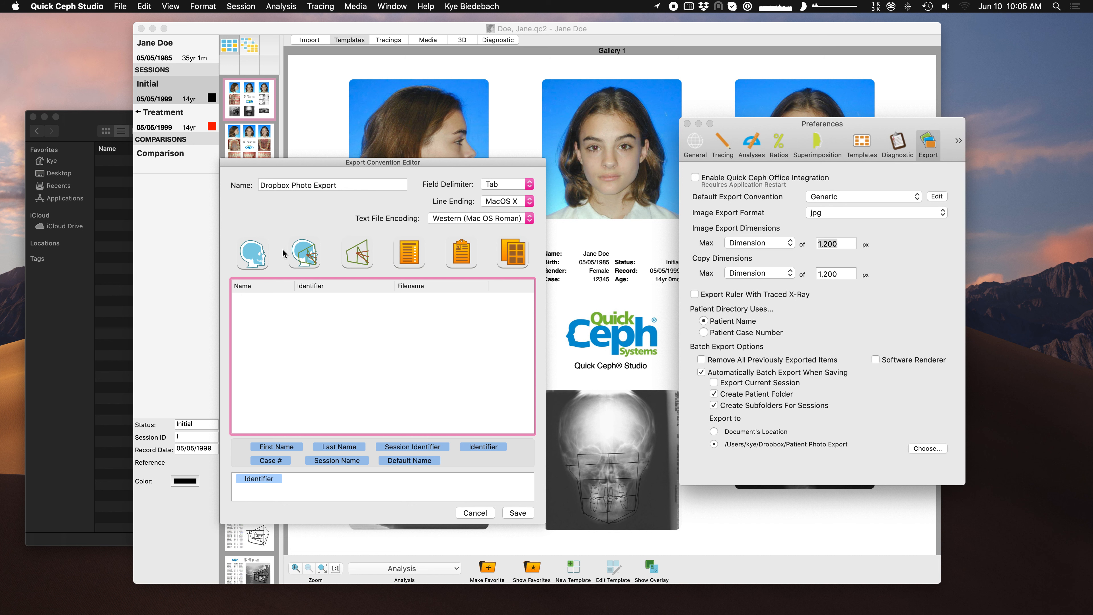
Add the Lateral Photo and the Frontal Smiling Photo to the export convention
left_click(254, 252)
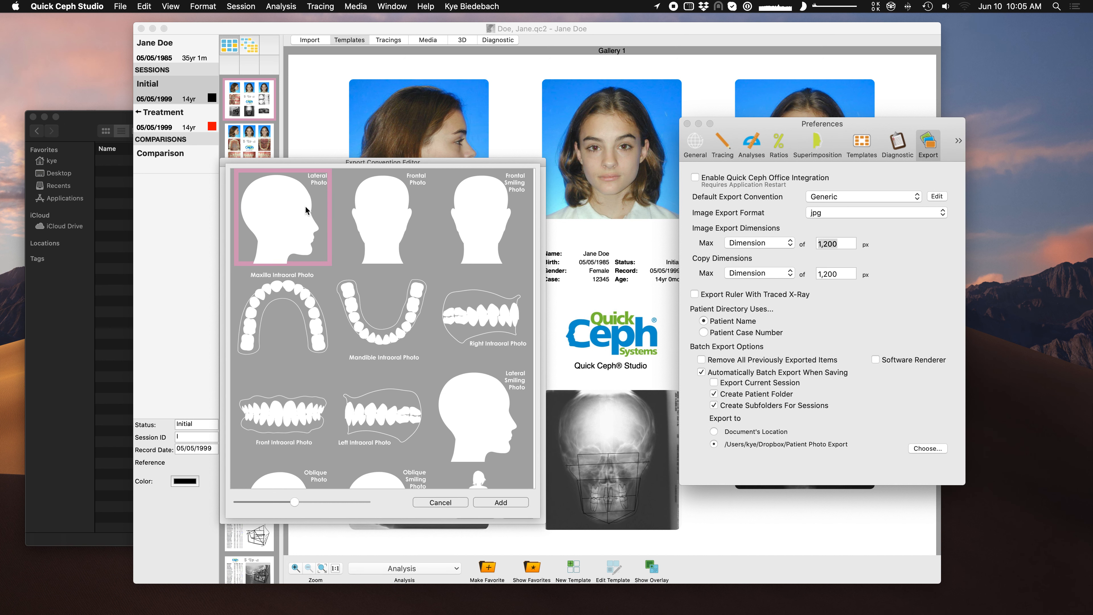
left_click(497, 501)
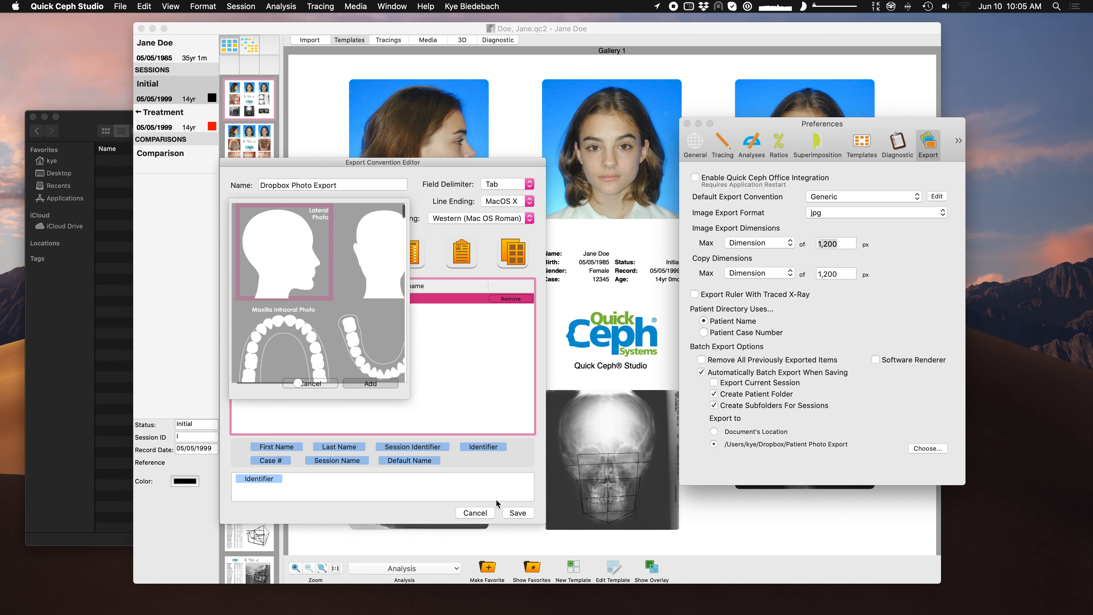
left_click(251, 255)
left_click(473, 219)
left_click(501, 502)
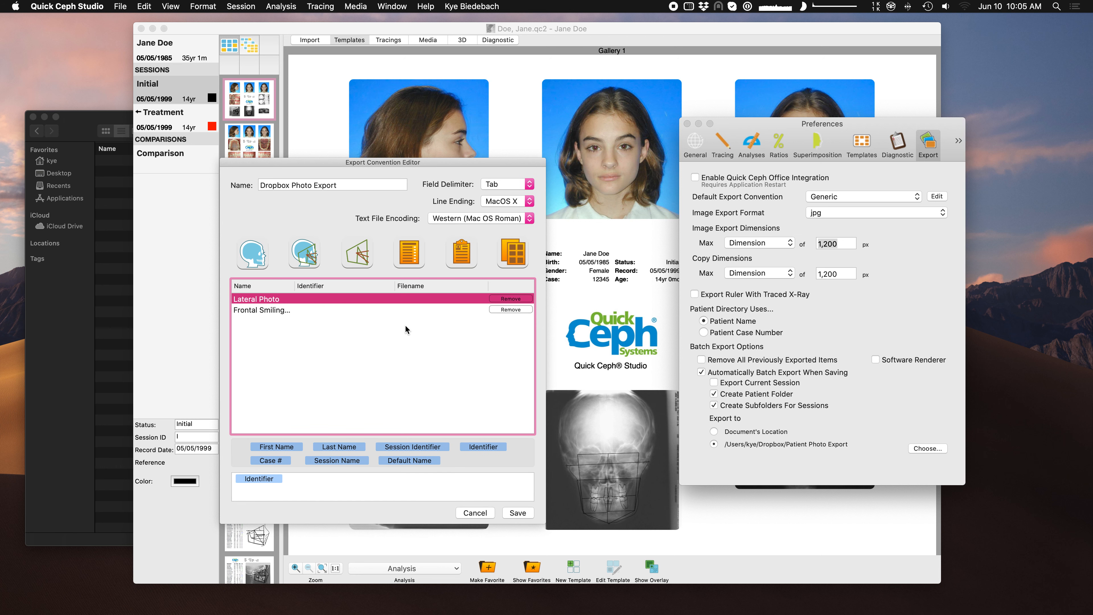
Add the Lateral Tracing and the Panoramic X-ray to the export convention
left_click(367, 259)
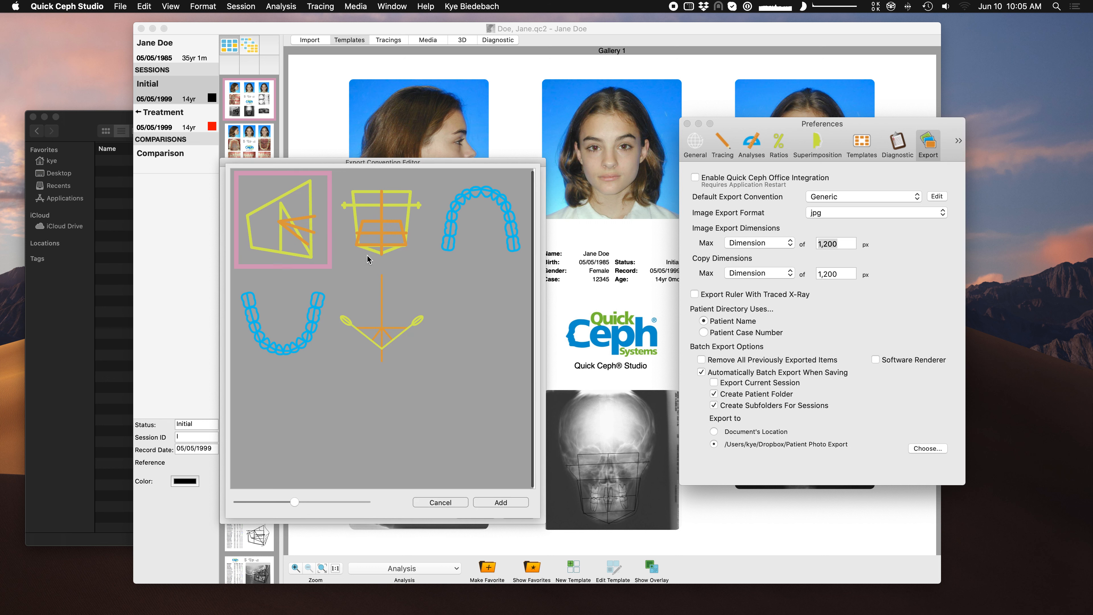
left_click(297, 236)
left_click(495, 502)
left_click(265, 253)
scroll(365, 383, "down", 5)
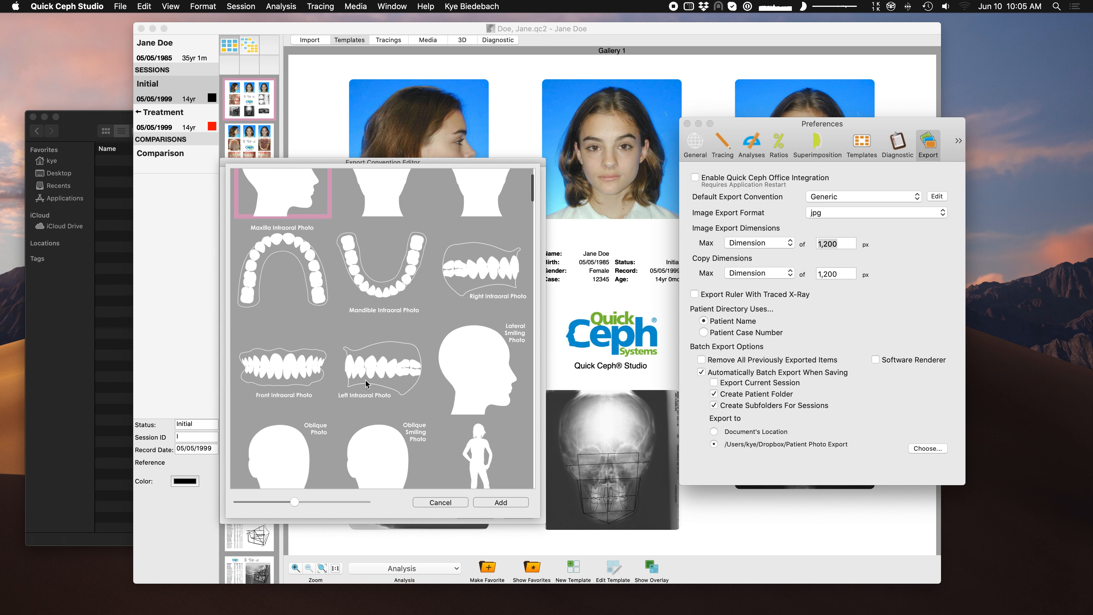
scroll(365, 385, "down", 4)
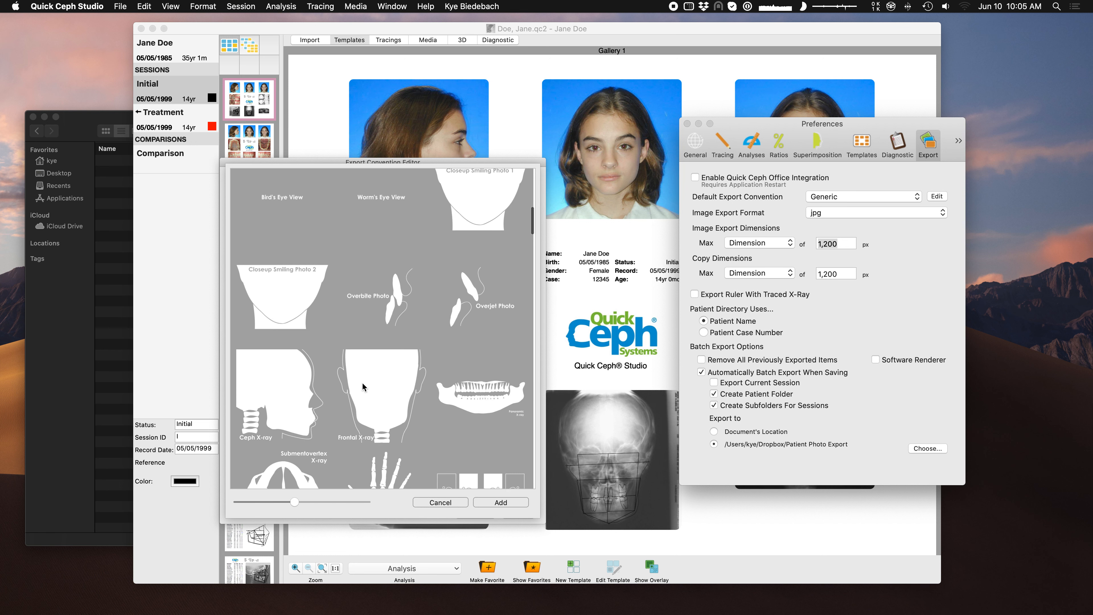
left_click(472, 347)
left_click(512, 504)
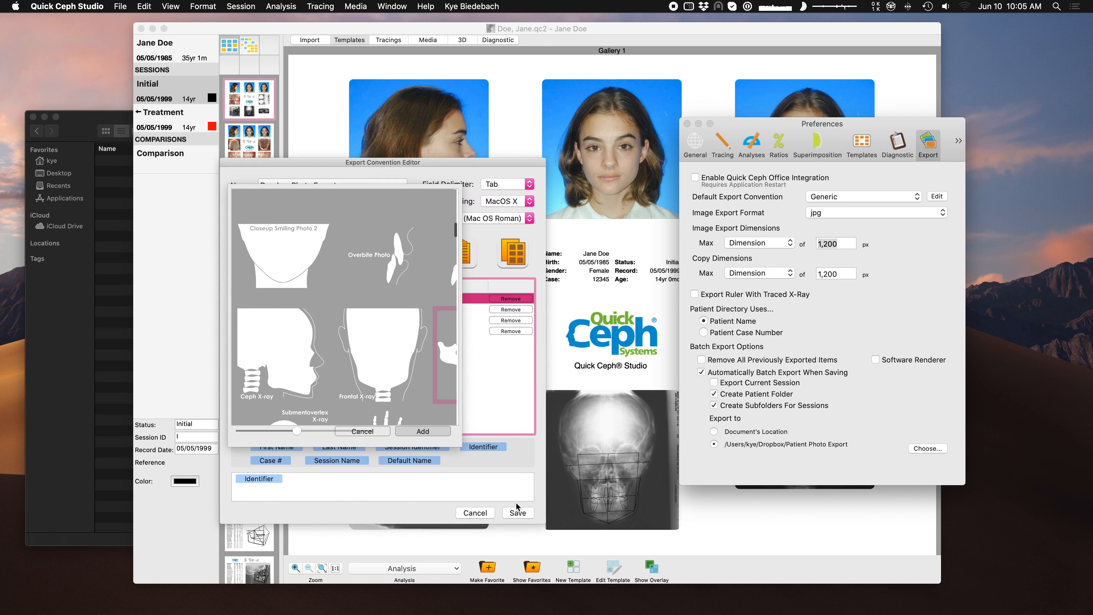
Add the lateral X-ray with tracing and the Gallery 2 template to the export convention
left_click(317, 259)
left_click(305, 234)
left_click(500, 502)
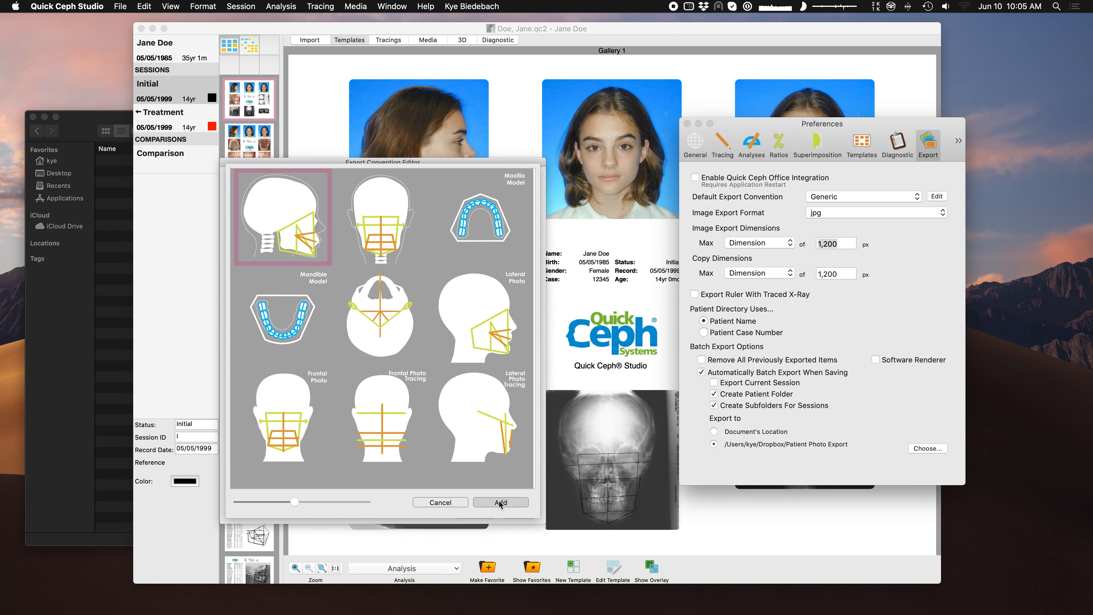
left_click(517, 258)
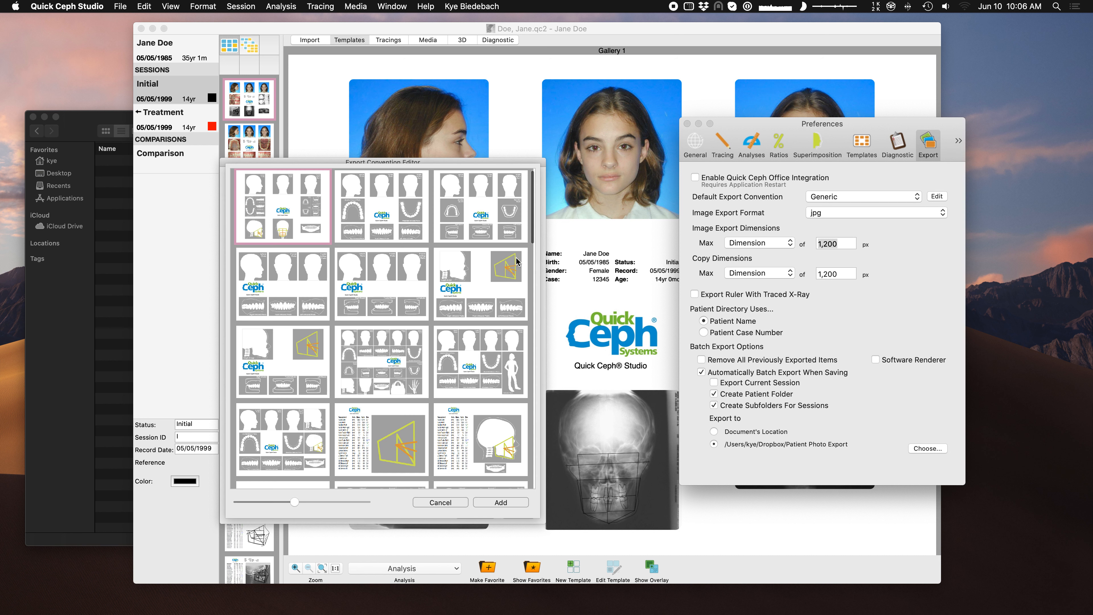
left_click(393, 233)
left_click(495, 503)
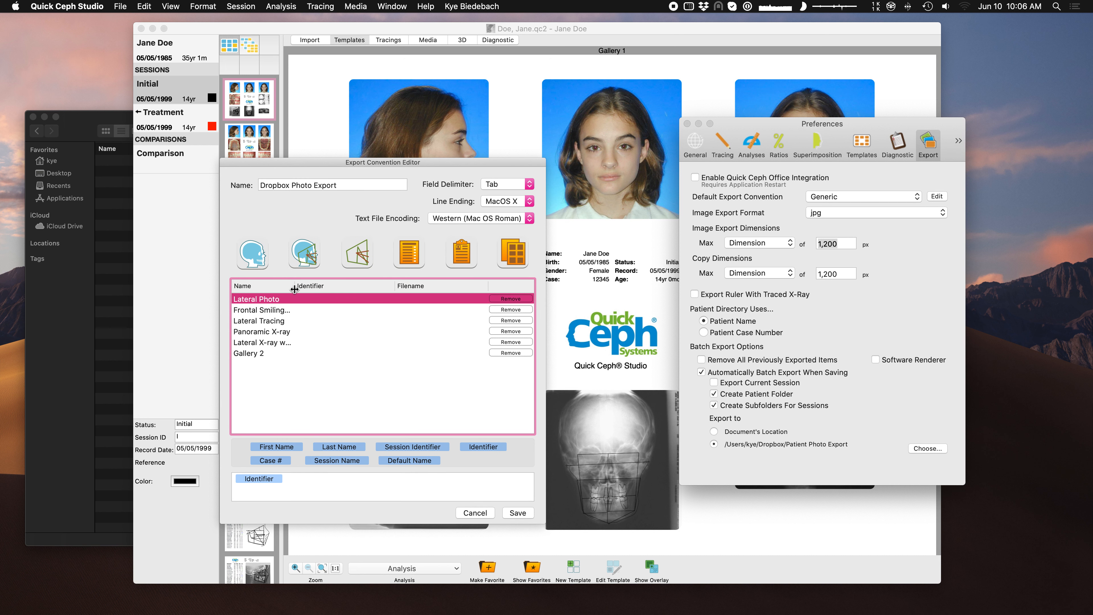
Widen the Name column and set the identifiers to 01 for Lateral Photo and 02 for Frontal Smiling Photo
left_click_drag(395, 286, 364, 283)
left_click_drag(296, 287, 316, 286)
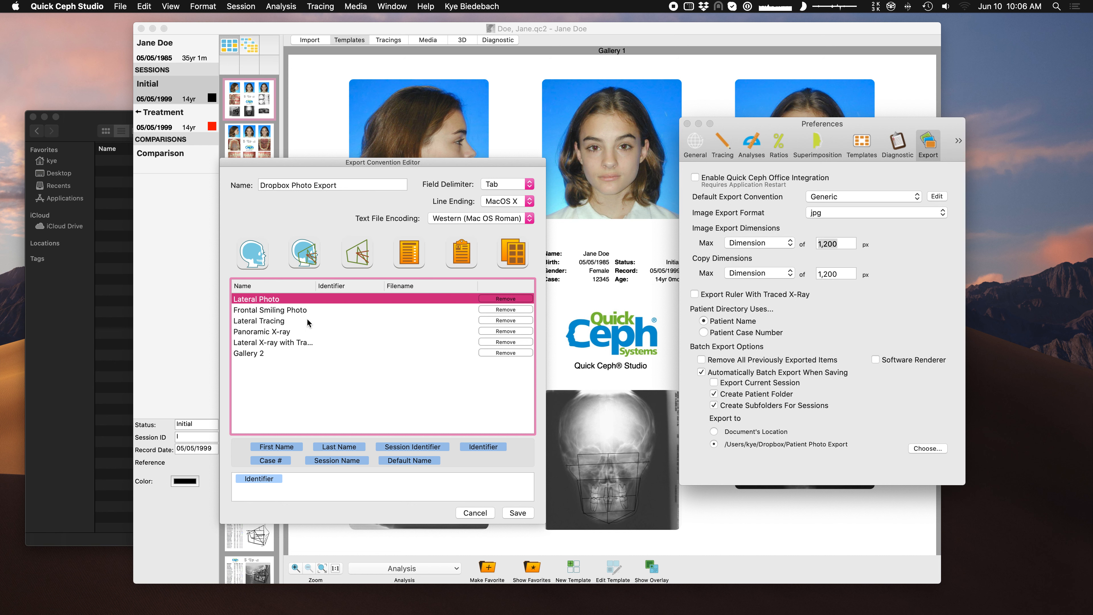
left_click(292, 480)
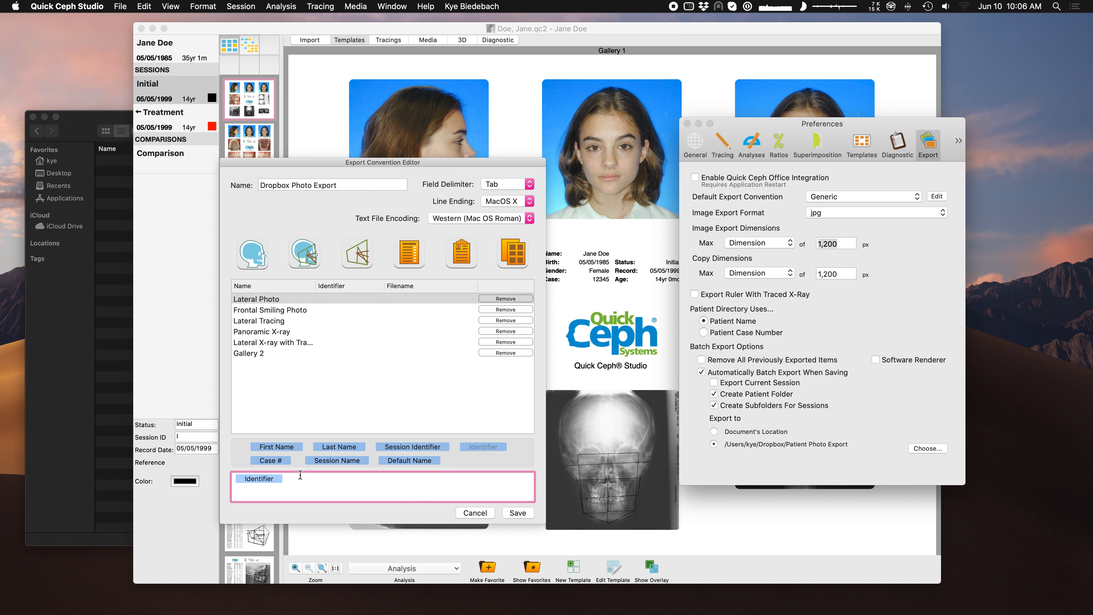
left_click(328, 300)
type("01")
left_click(333, 308)
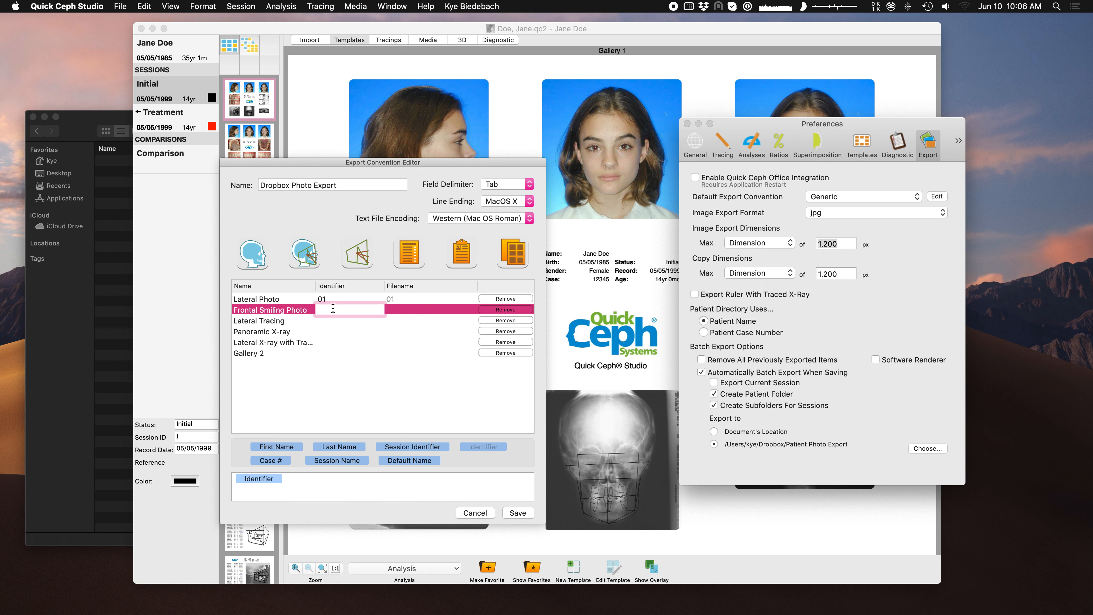
type("02")
left_click(363, 320)
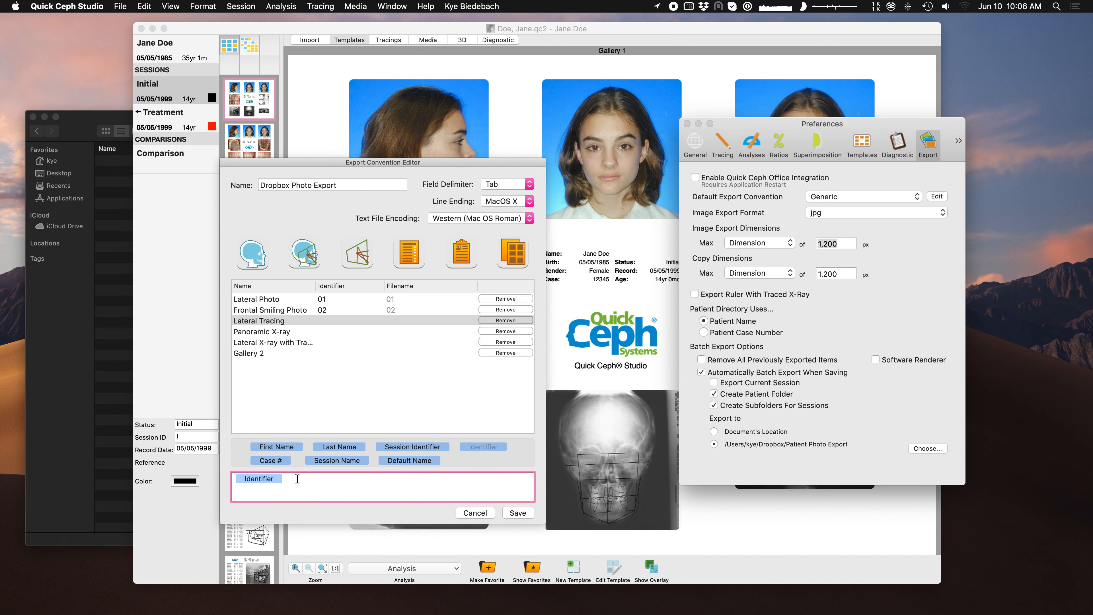
Clear the filename pattern and start it with the Last Name field followed by a space
key("BackSpace")
left_click_drag(410, 461, 354, 481)
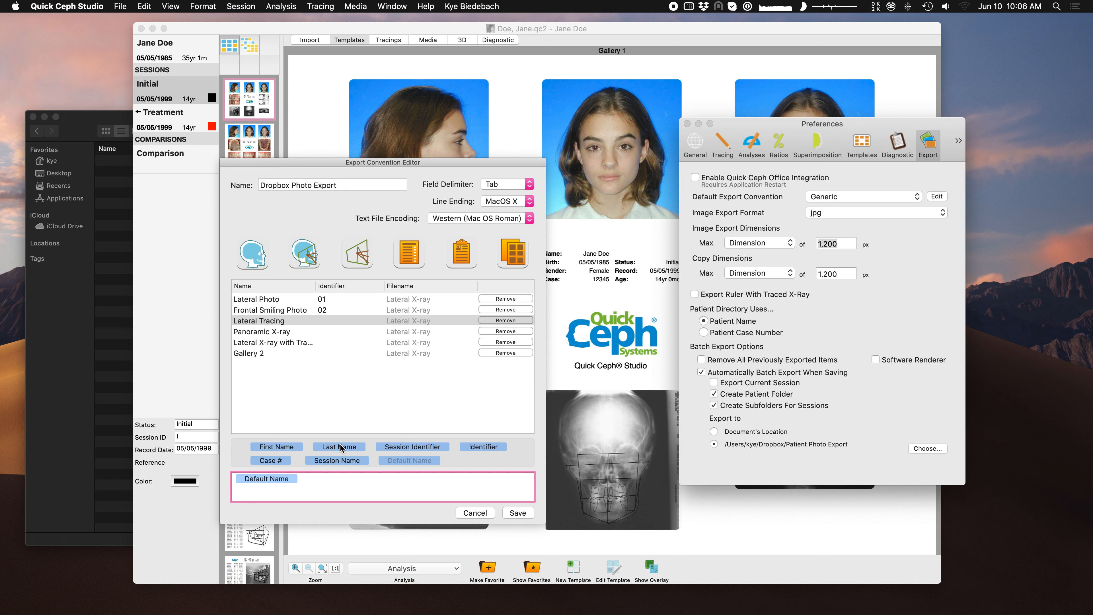
left_click_drag(340, 447, 236, 484)
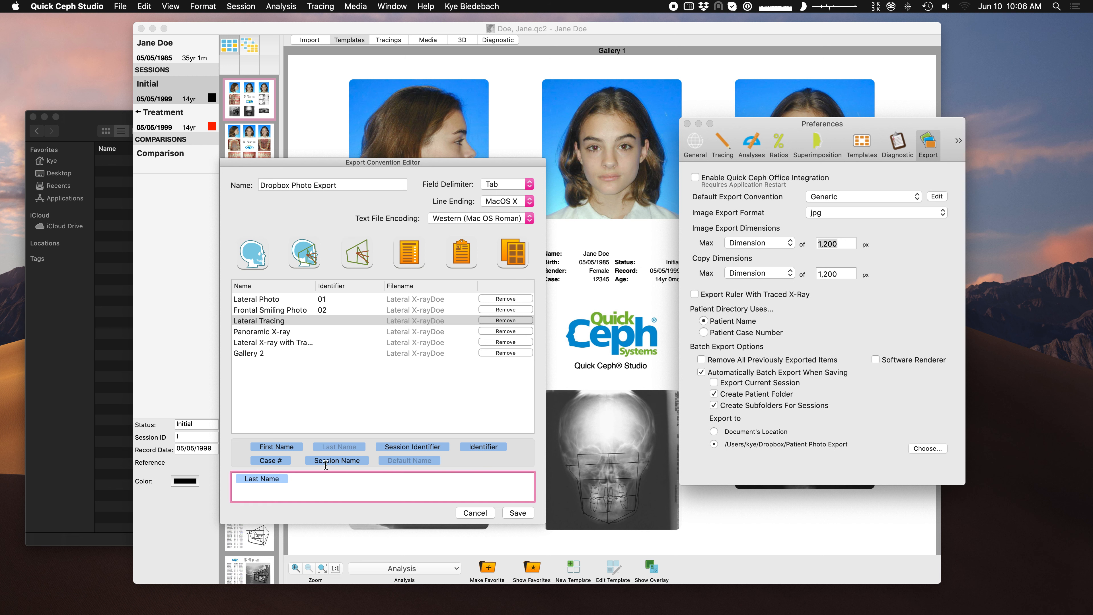
key("Tab")
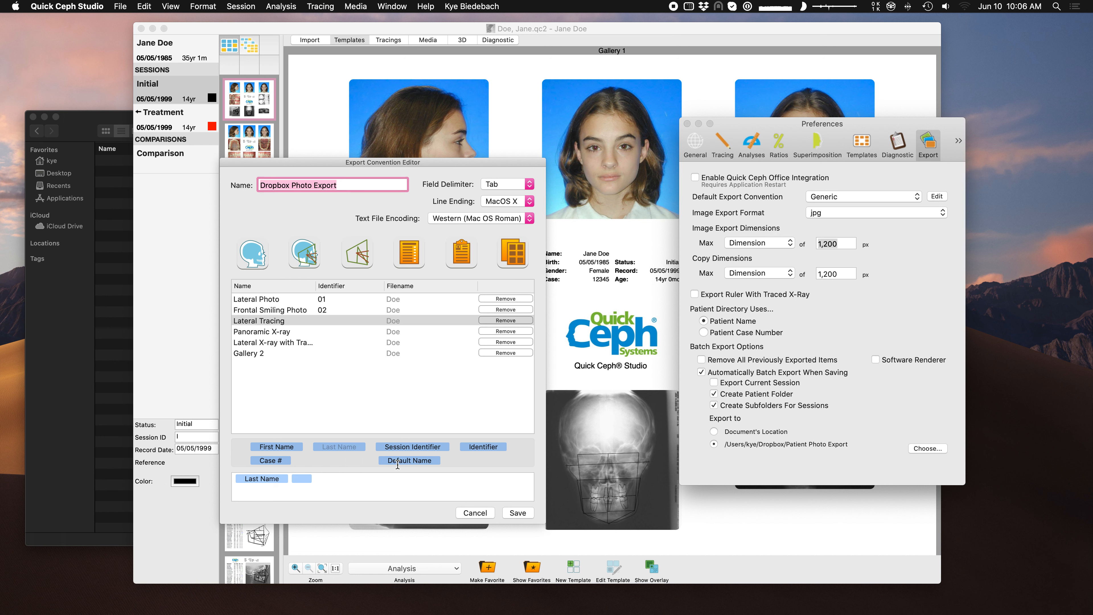
Extend the filename pattern with the First Name field, a hyphen and the Default Name field
left_click(281, 449)
left_click_drag(282, 451, 342, 479)
left_click(397, 483)
type("-")
key("Tab")
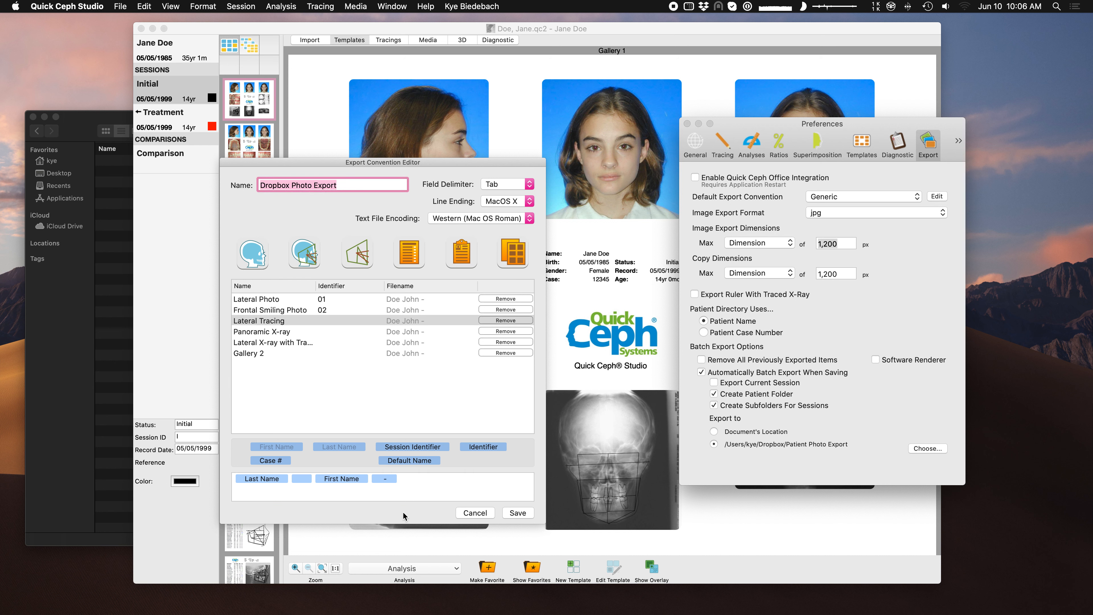
left_click(417, 475)
left_click_drag(419, 460, 439, 485)
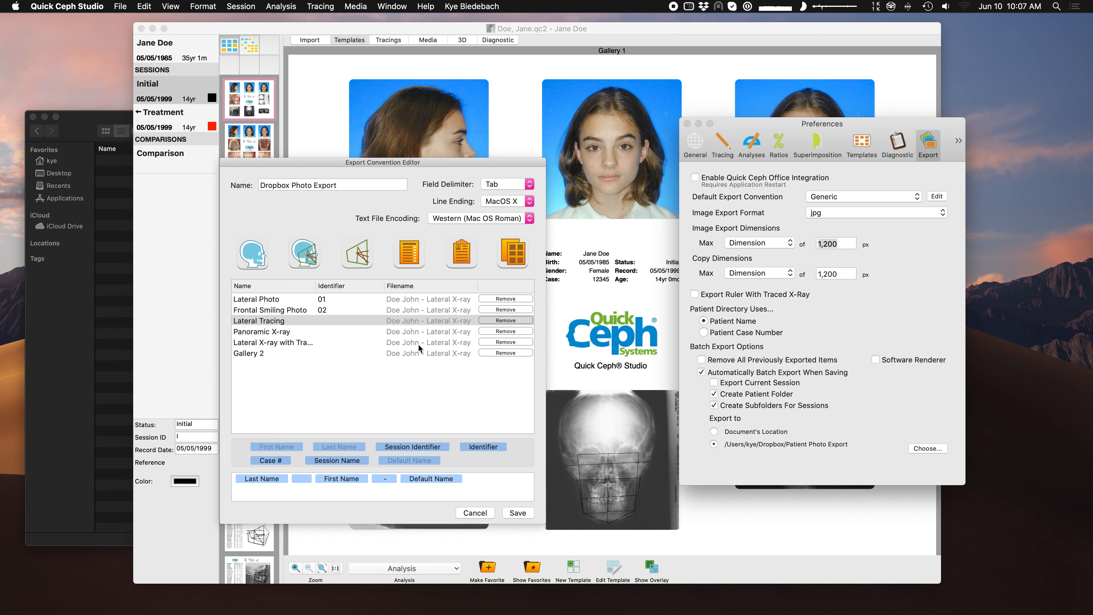
Set the identifiers to 03 for Lateral Tracing, 04 for Panoramic X-ray, 05 for the lateral X-ray with tracing and 06 for Gallery 2
left_click(324, 321)
left_click(322, 320)
type("03")
double_click(326, 331)
type("04")
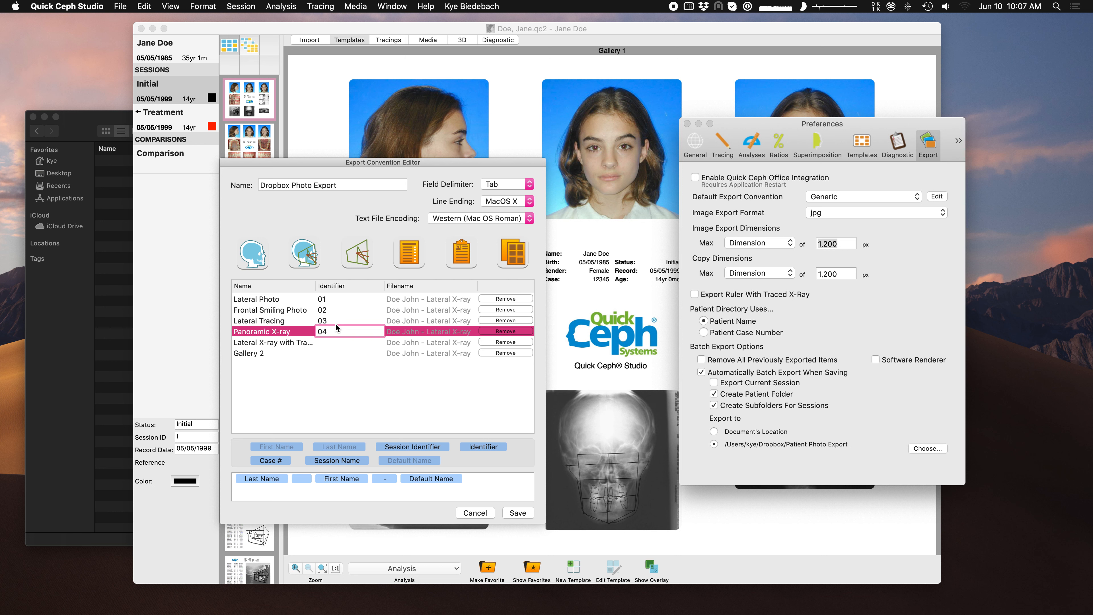
key("Return")
type("05")
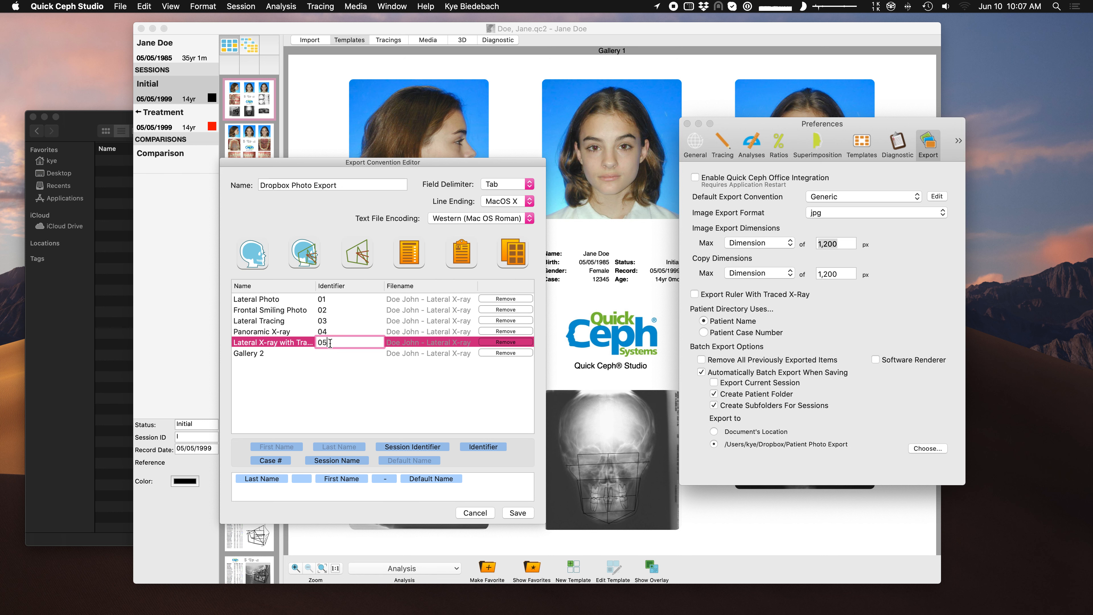
key("Return")
type("06")
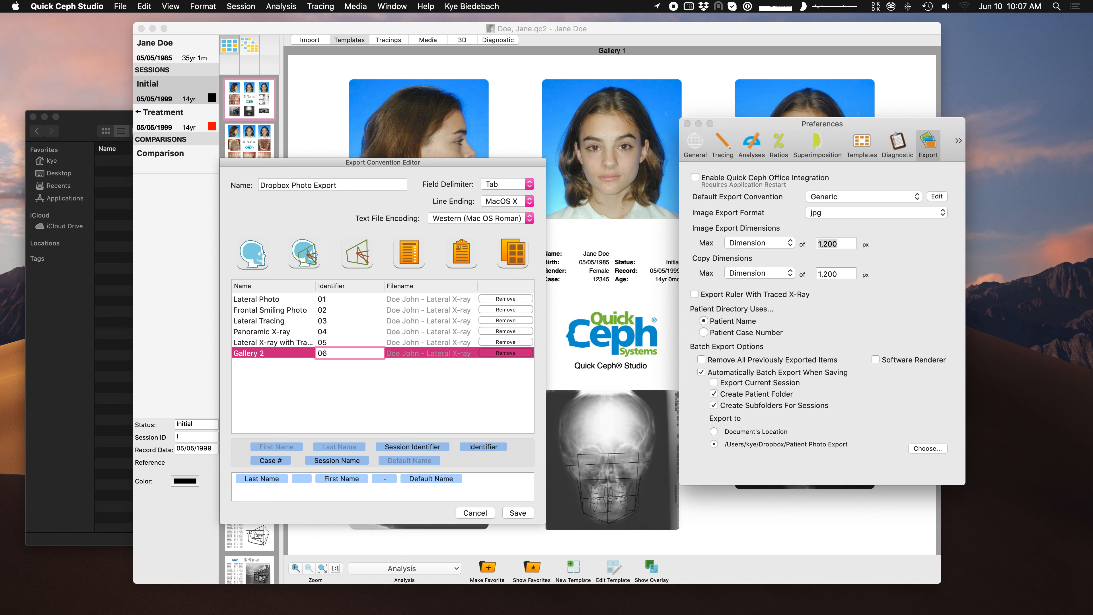
left_click(337, 364)
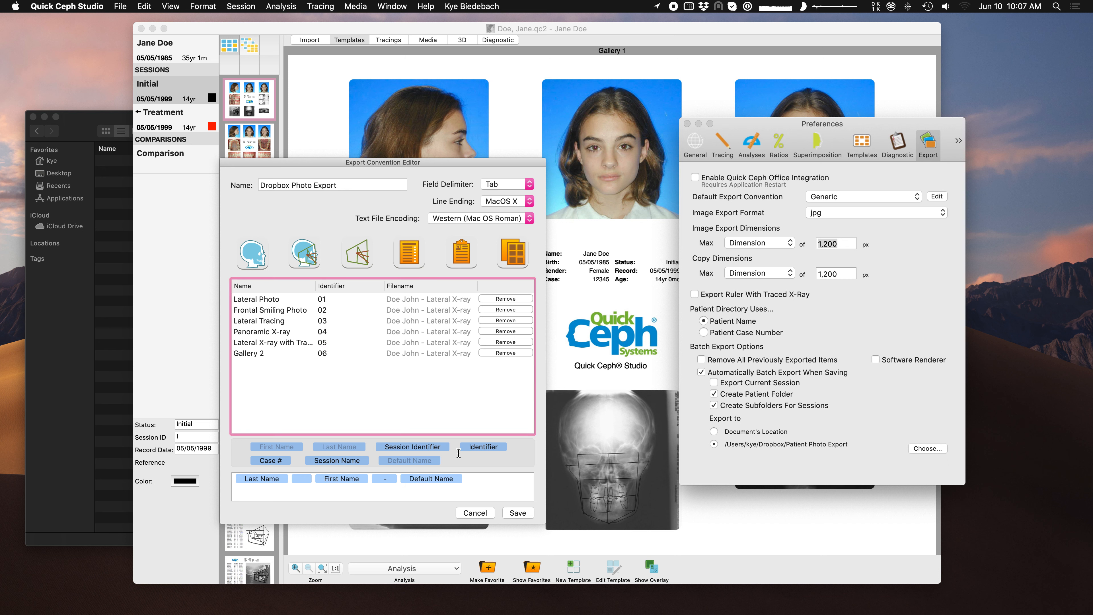
Insert the Identifier field and a hyphen before Default Name in the filename pattern, and save the export convention
left_click(472, 447)
left_click_drag(472, 448, 413, 484)
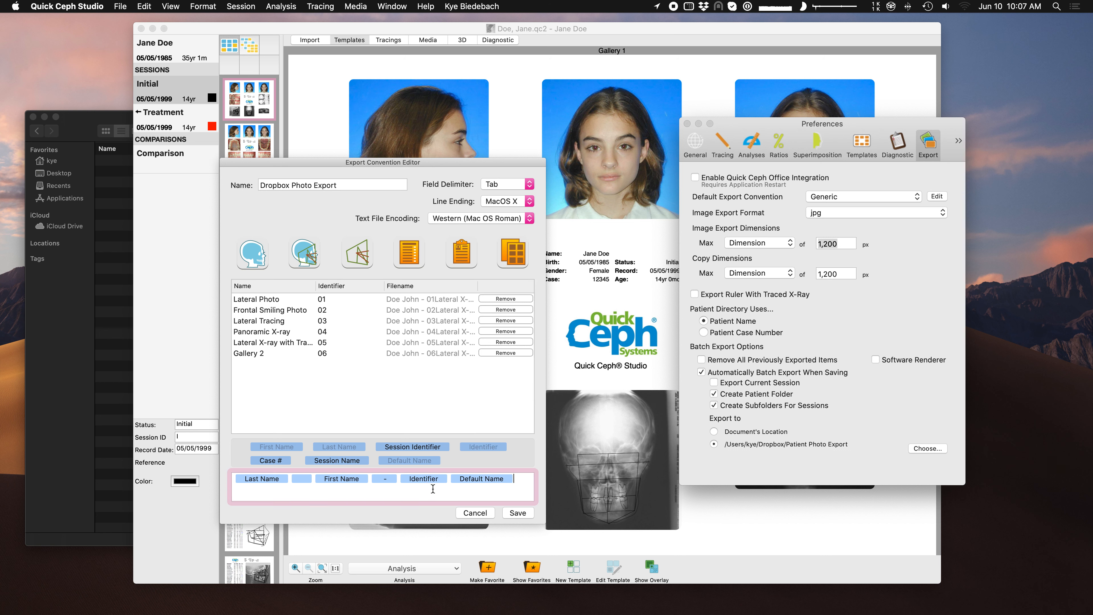
key("Left")
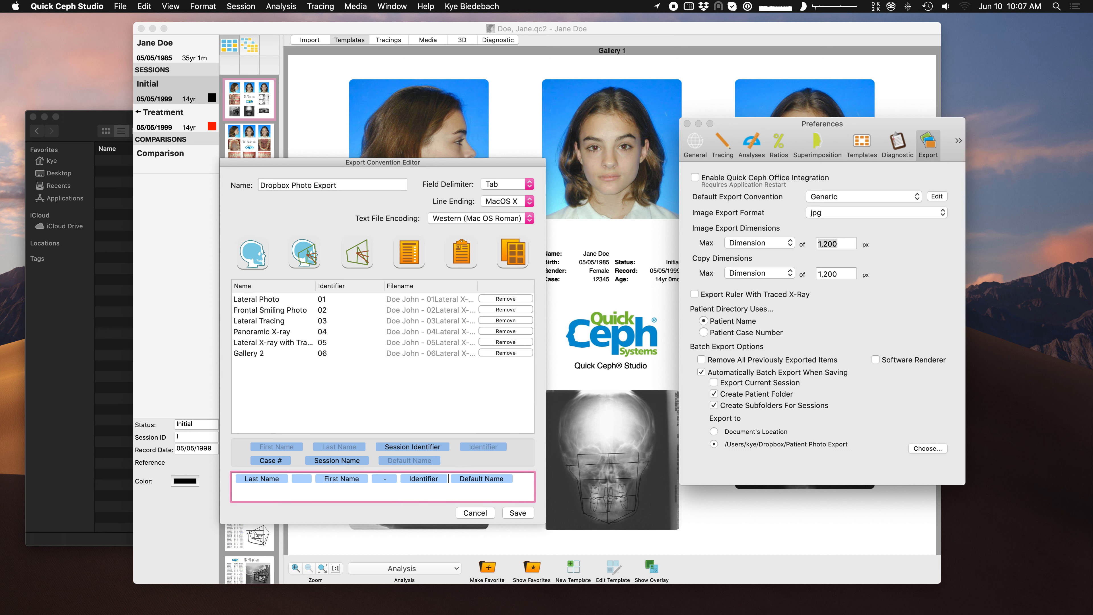
type("-")
key("Tab")
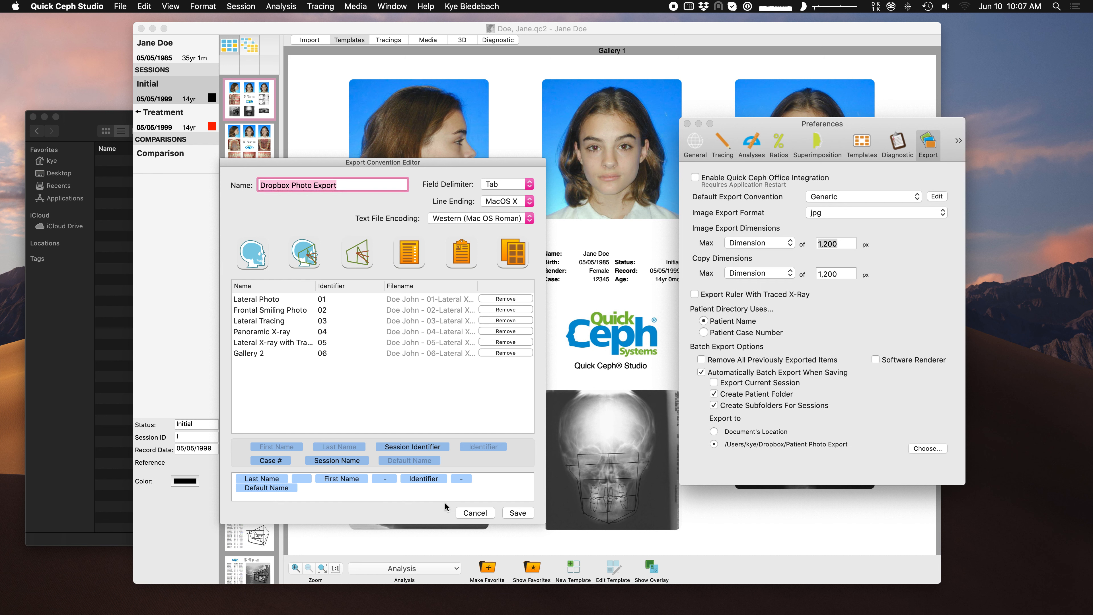
left_click(522, 514)
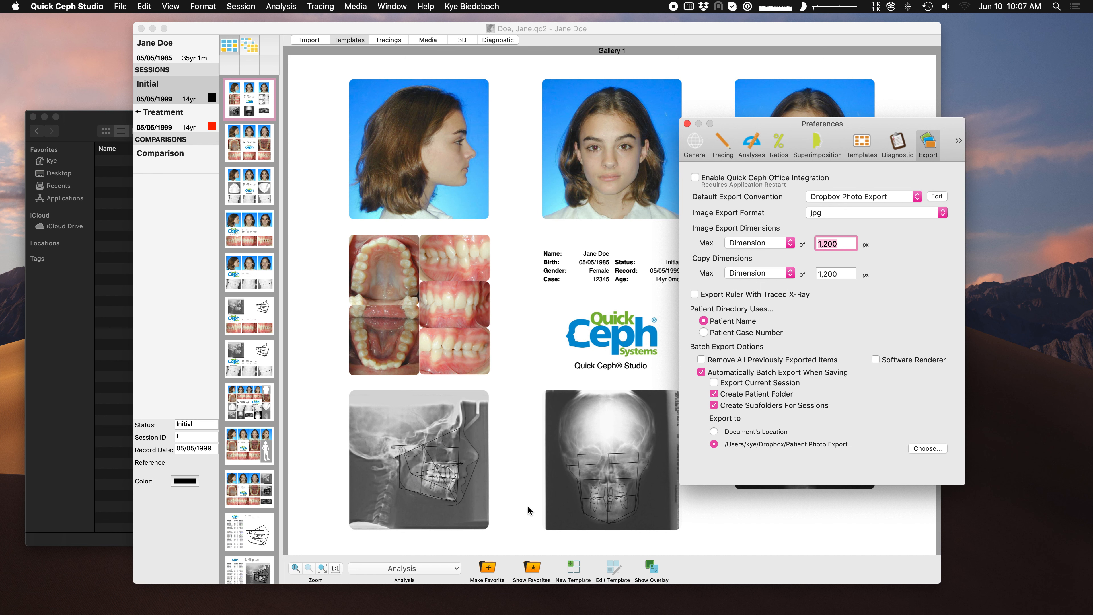
Close the preferences and save the patient file to run the automatic batch export
left_click(687, 124)
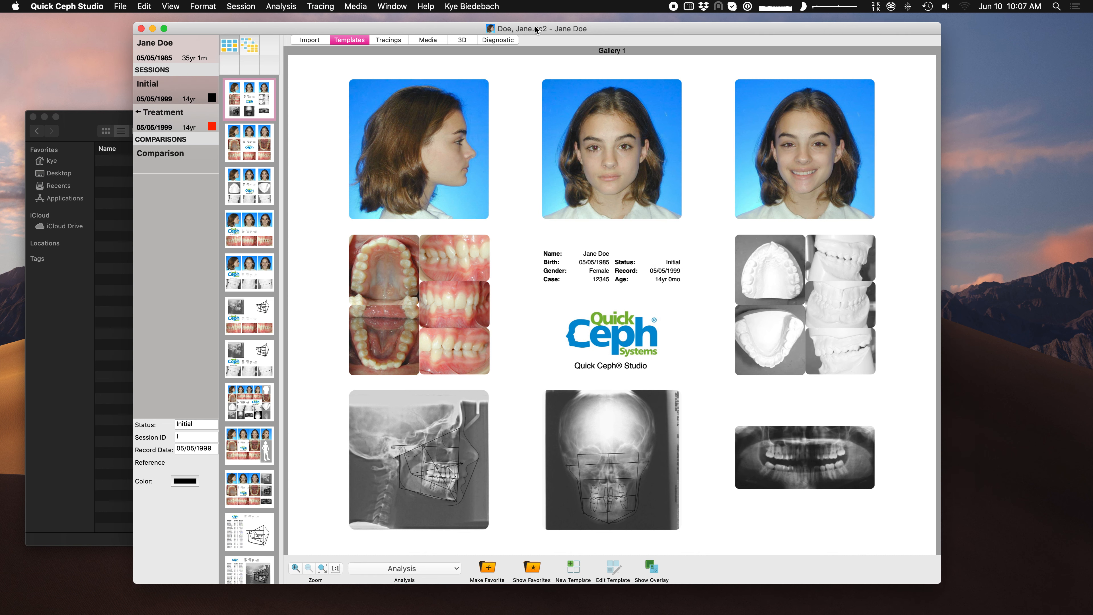
left_click(125, 5)
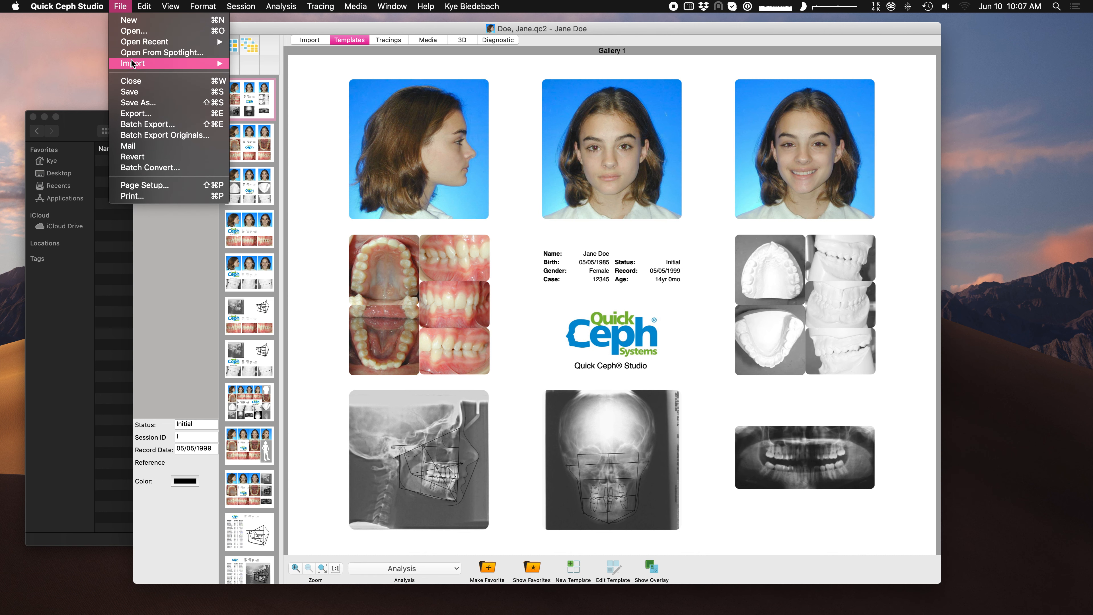
left_click(139, 92)
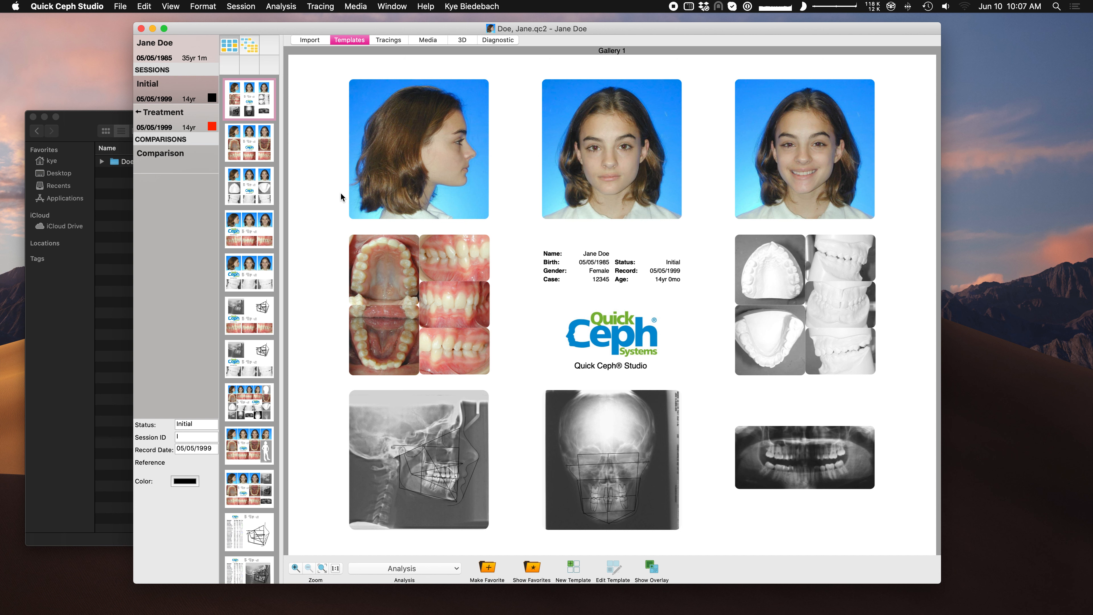
Switch to Finder and expand the exported patient folder and its Initial subfolder
left_click(118, 226)
left_click(102, 162)
left_click(114, 172)
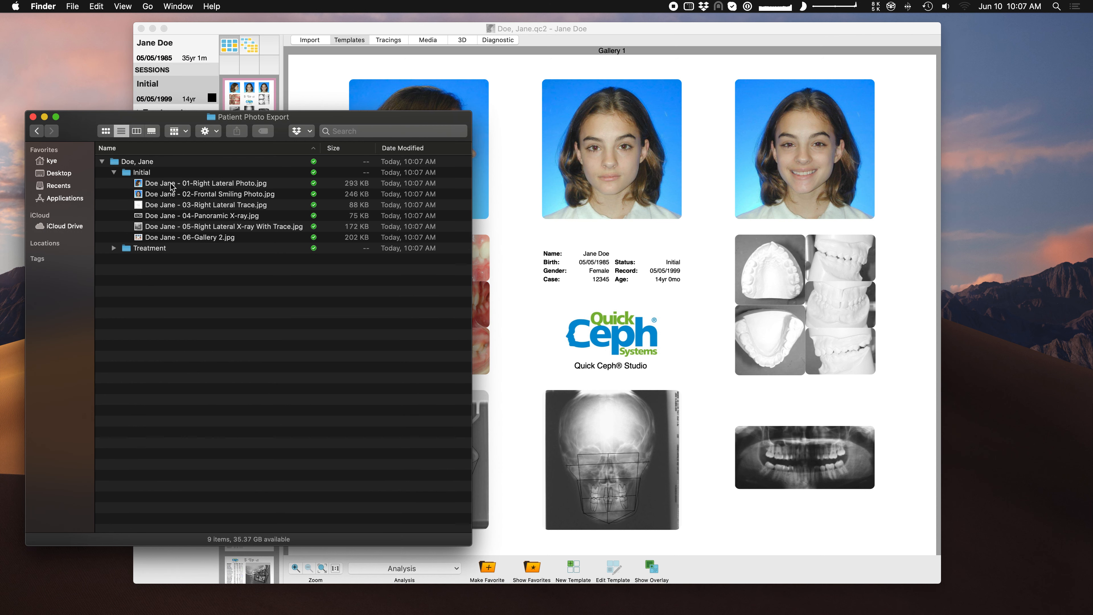
Preview the exported images in the Initial folder one after another, from the 01 lateral photo to 06 Gallery 2
left_click(176, 184)
key("space")
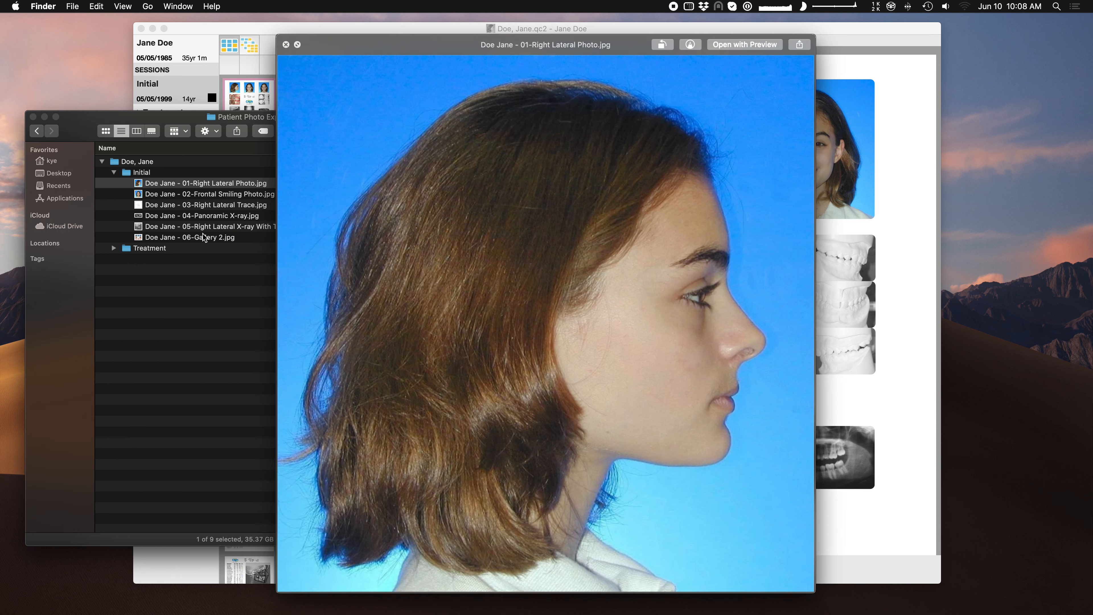
key("Down")
key("Down")
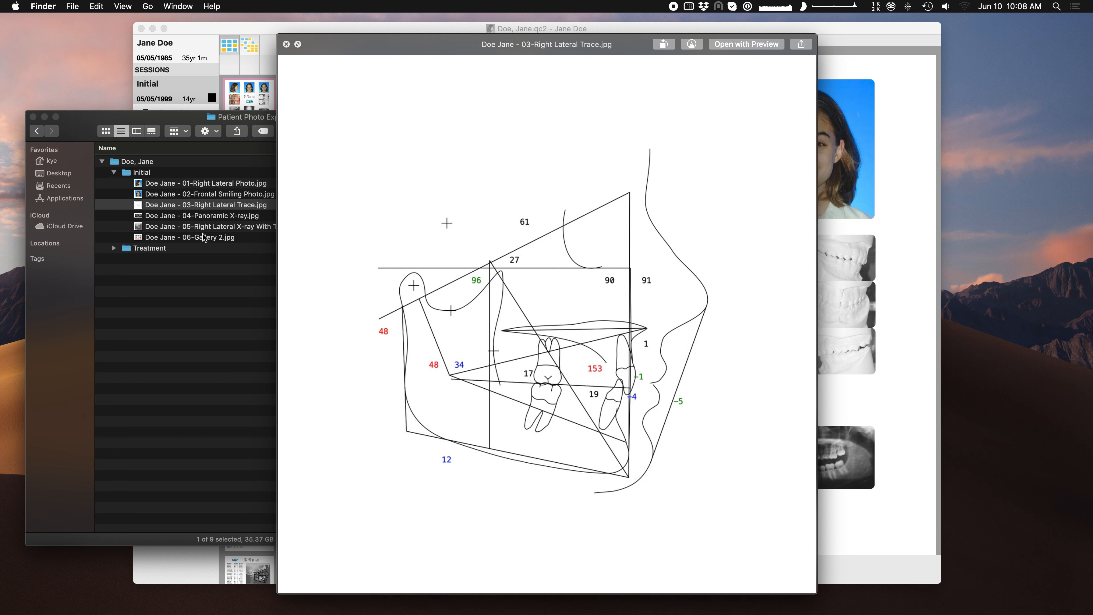
key("Down")
key("Down")
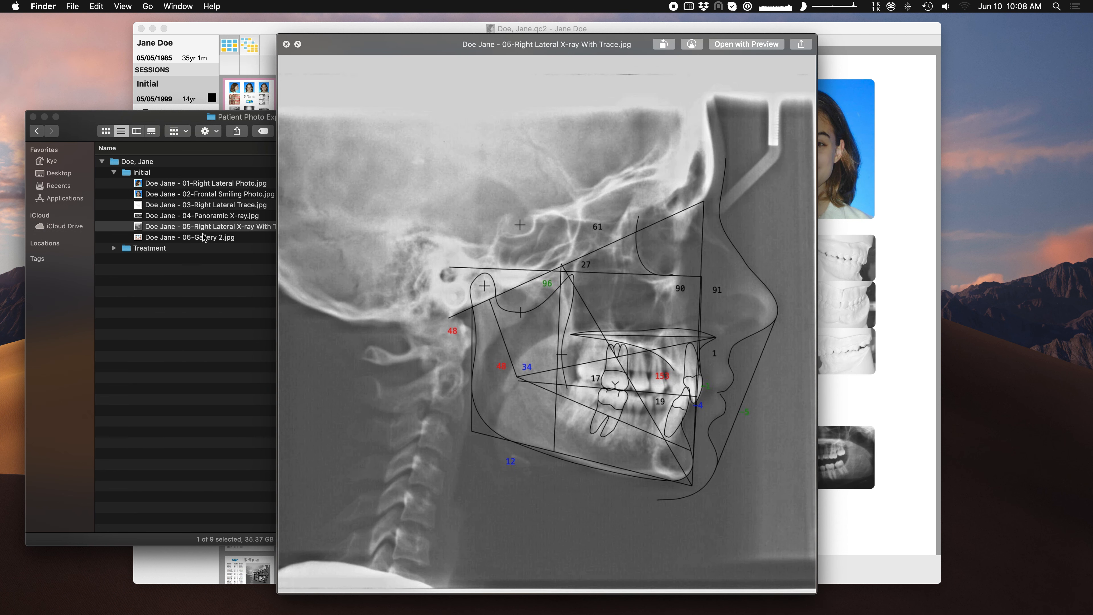
key("Down")
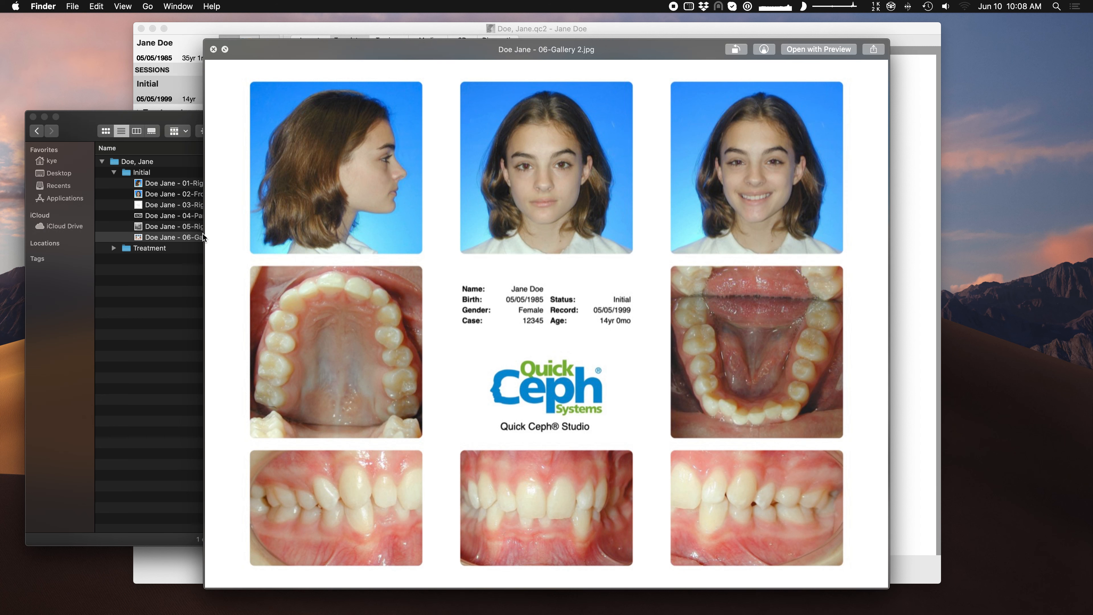
key("space")
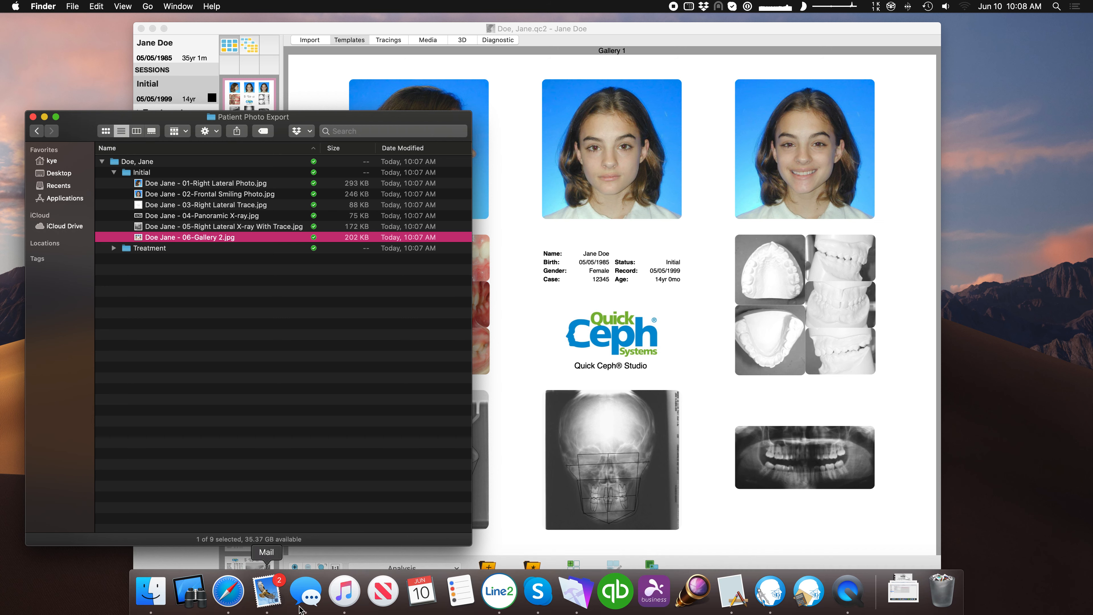
Switch to QuickTime Player to view the Patient Photo Export folder on the mirrored device
left_click(850, 591)
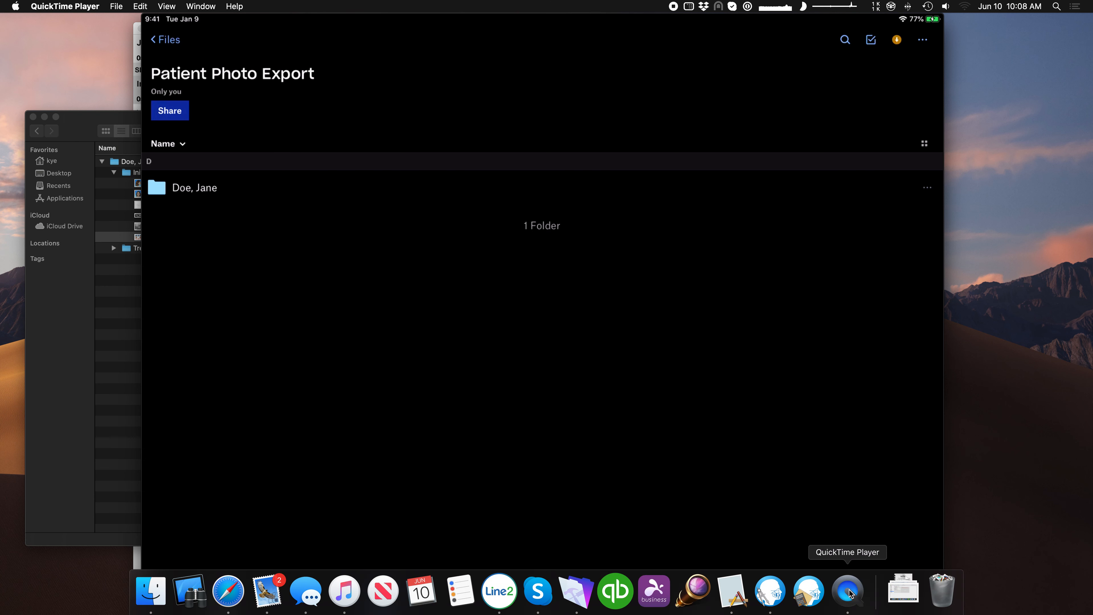